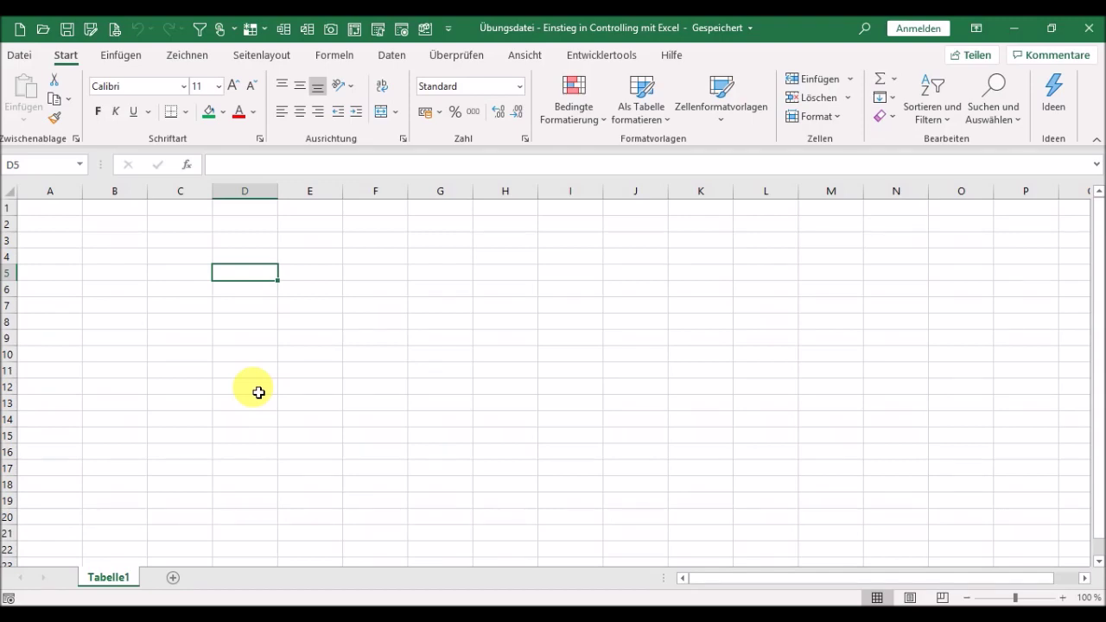
Switch the ribbon to the Entwicklertools (Developer) tab to show the form-control commands
{"action": "left_click", "coordinate": [602, 57]}
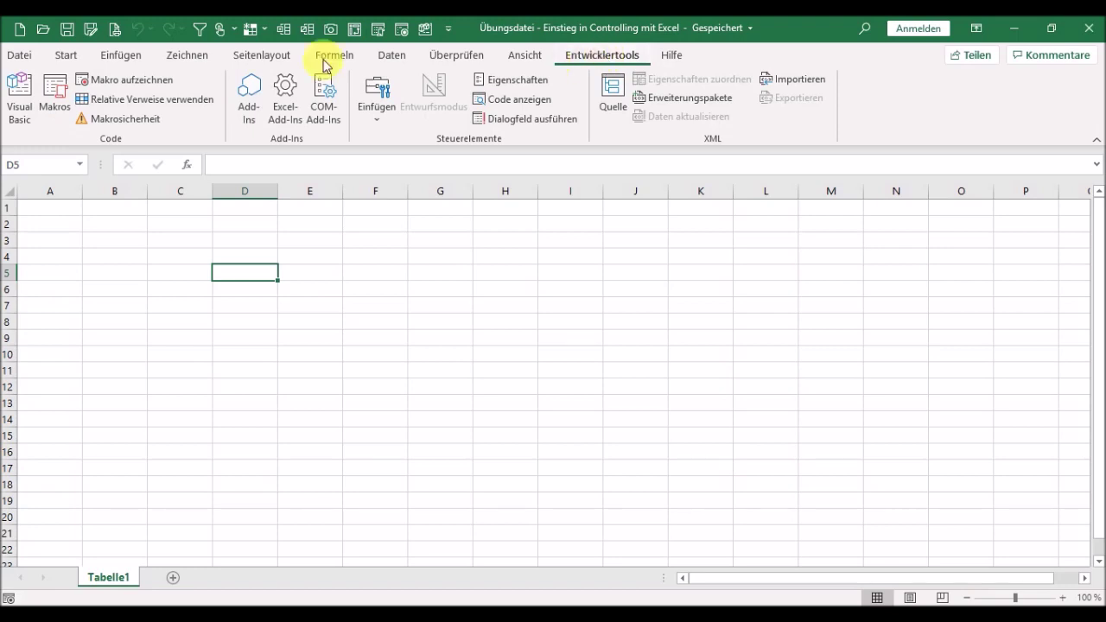
{"action": "left_click", "coordinate": [22, 55]}
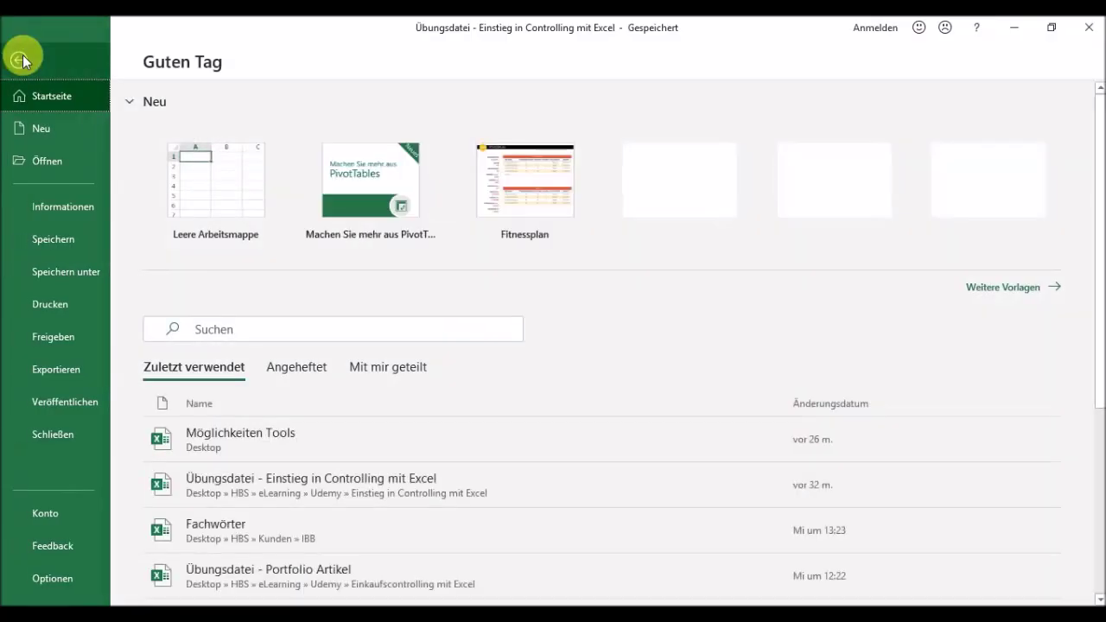
{"action": "left_click", "coordinate": [43, 595]}
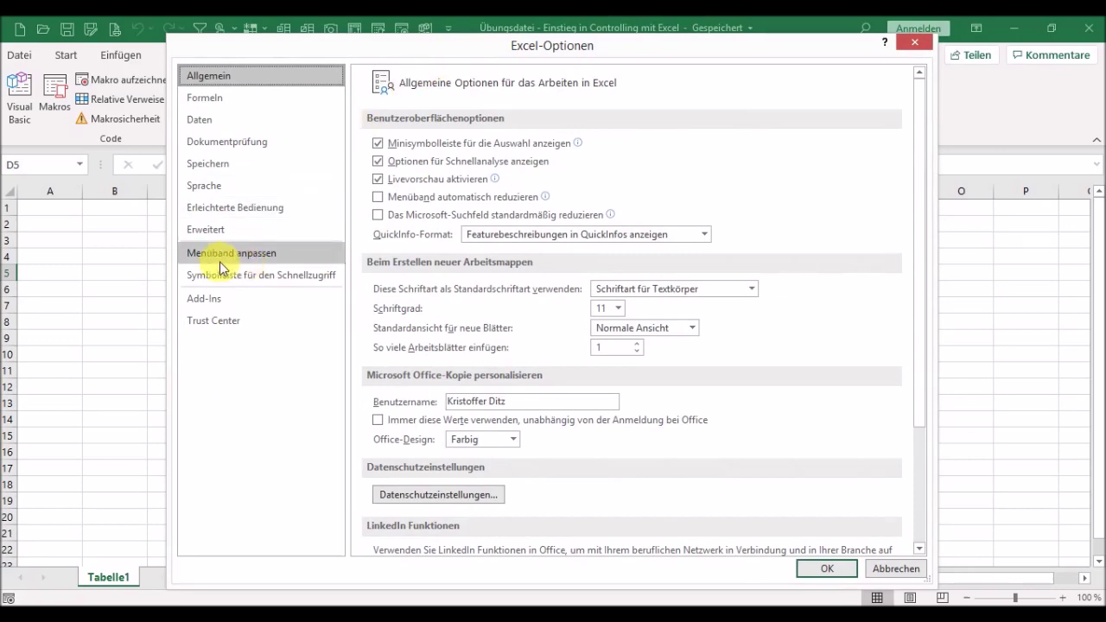
{"action": "left_click", "coordinate": [251, 262]}
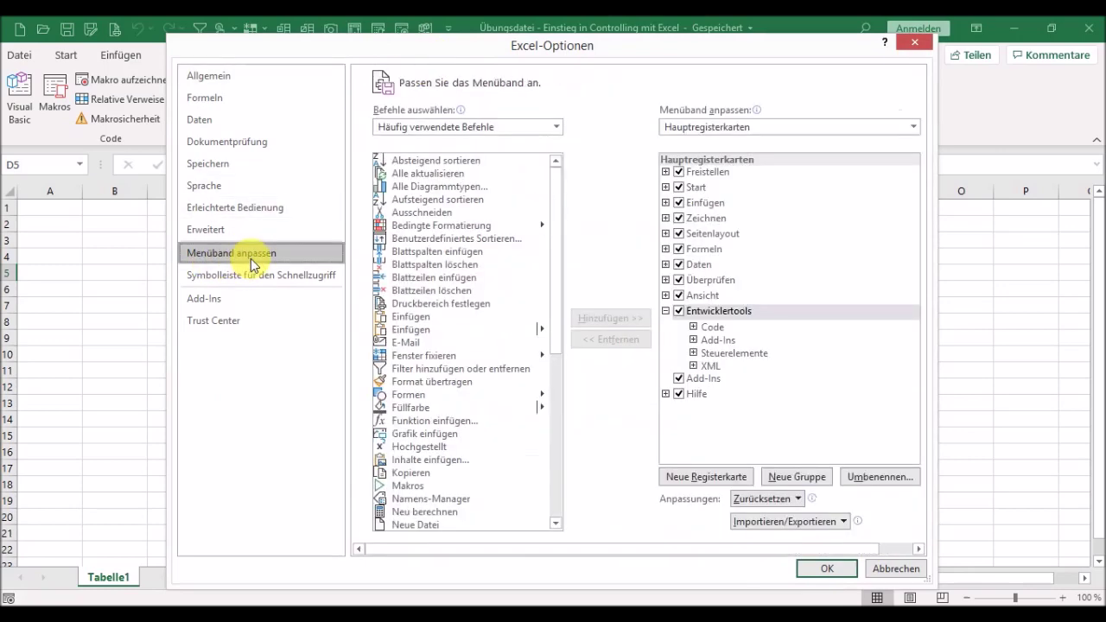
{"action": "left_click_drag", "start_coordinate": [535, 54], "coordinate": [471, 186]}
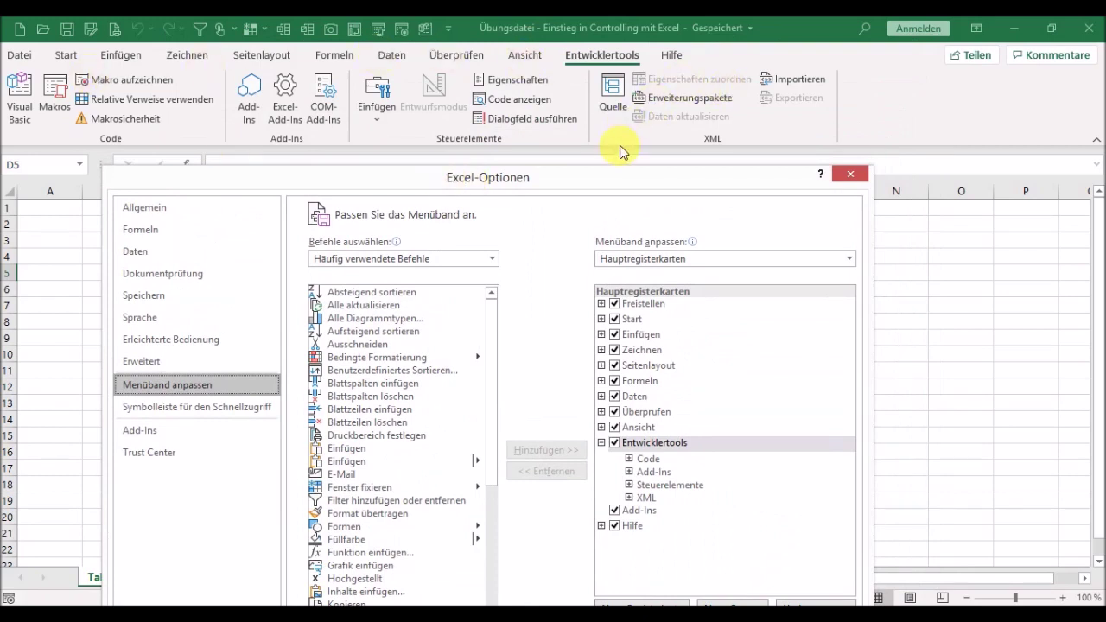
{"action": "left_click_drag", "start_coordinate": [600, 173], "coordinate": [579, 133]}
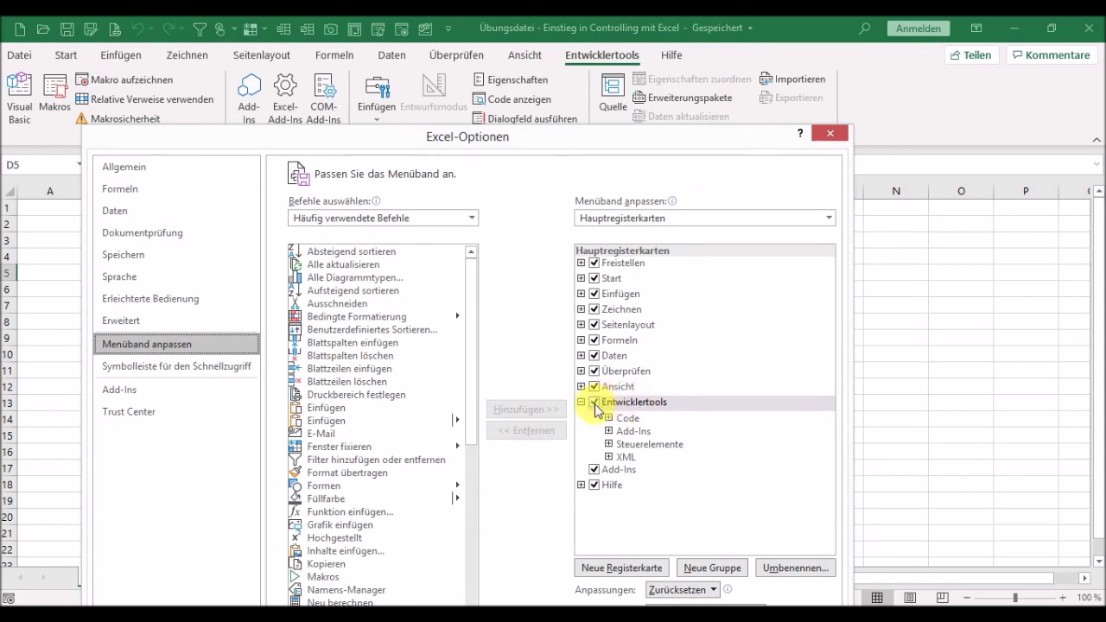
{"action": "left_click", "coordinate": [830, 133]}
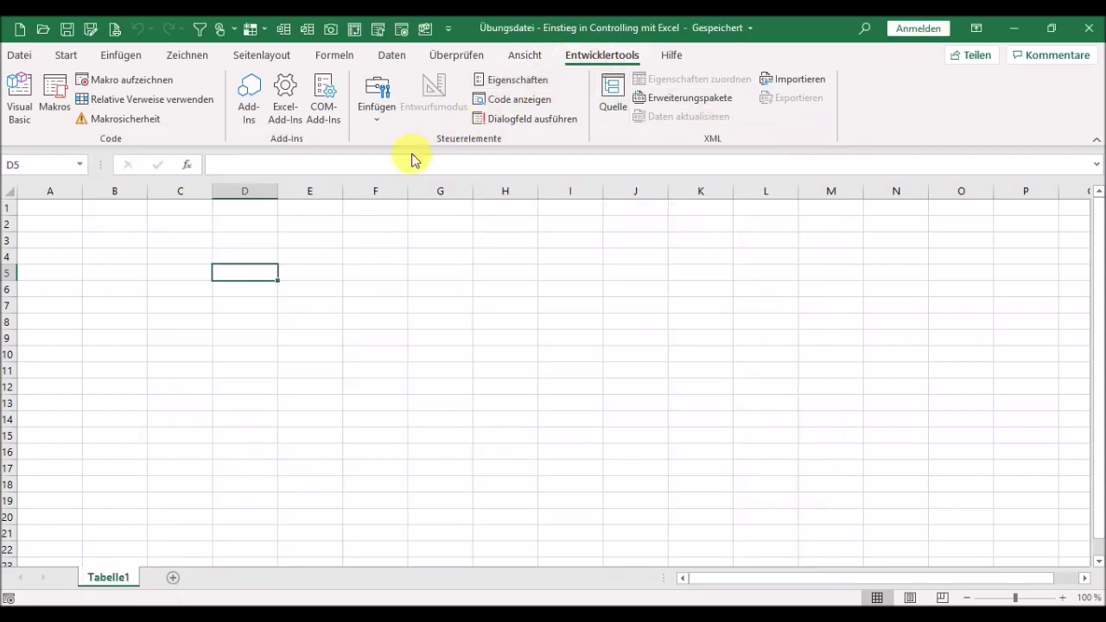
Insert a Scrollleiste form control, drawn vertically near column E, rows 3–7
{"action": "left_click", "coordinate": [371, 126]}
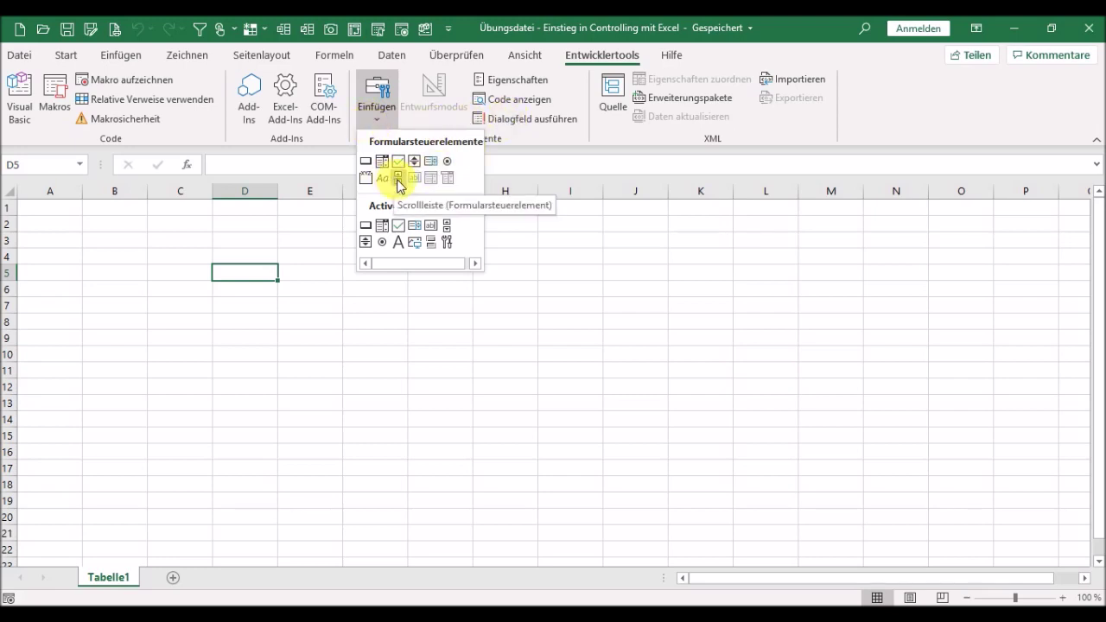
{"action": "left_click", "coordinate": [398, 183]}
{"action": "left_click_drag", "start_coordinate": [318, 235], "coordinate": [344, 309]}
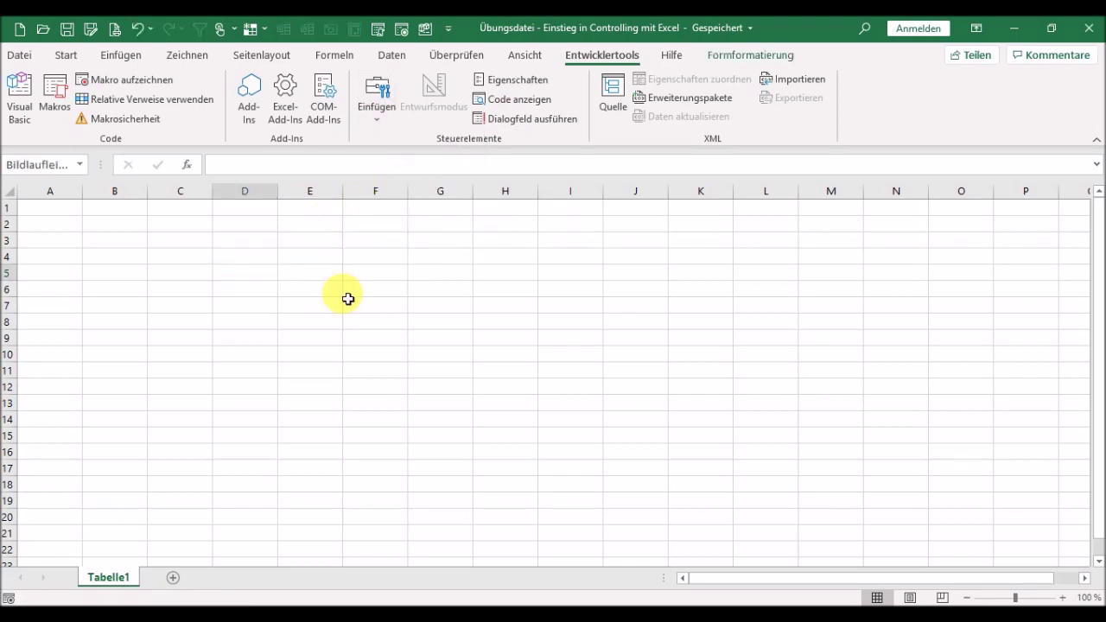
{"action": "left_click", "coordinate": [391, 295]}
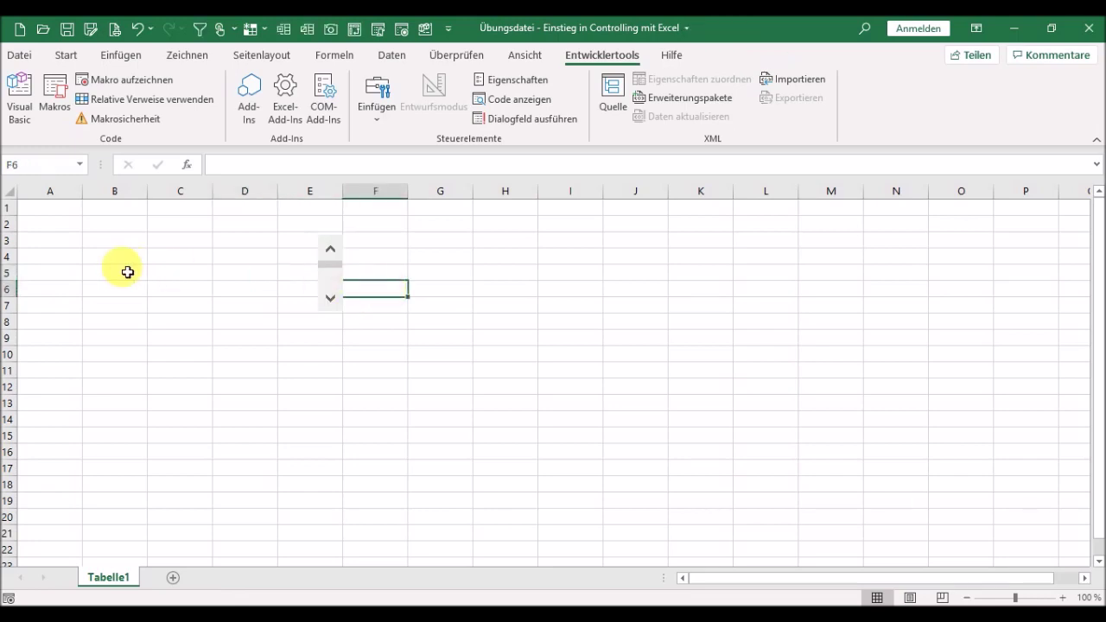
Enter the label 'Verkaufsmenge' in B3 and autofit column B to it
{"action": "left_click", "coordinate": [130, 244]}
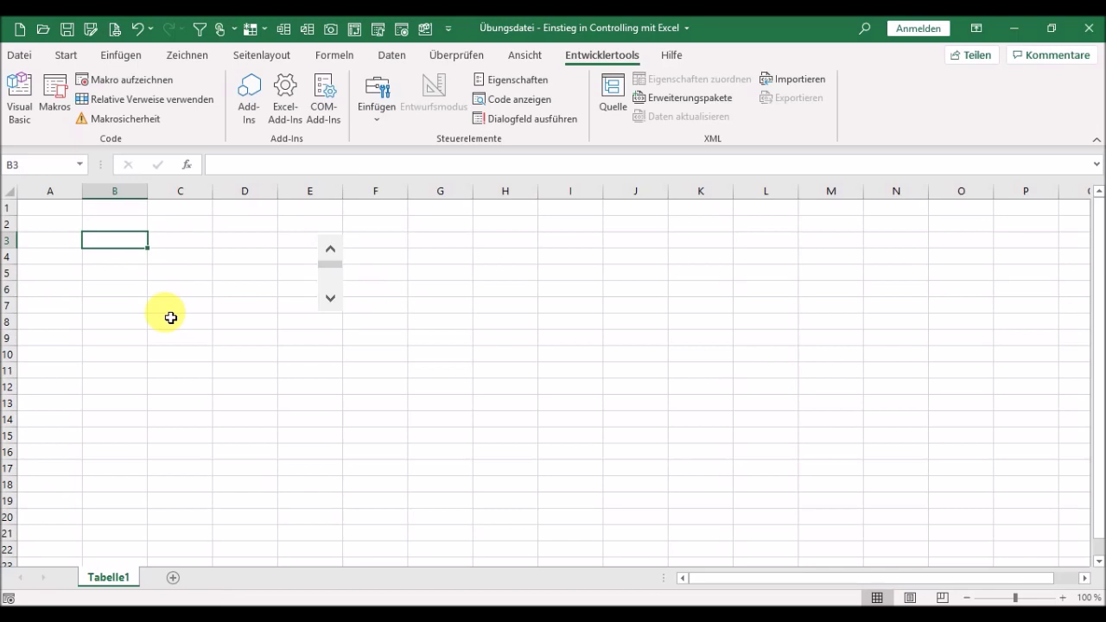
{"action": "type", "text": "Verkauf"}
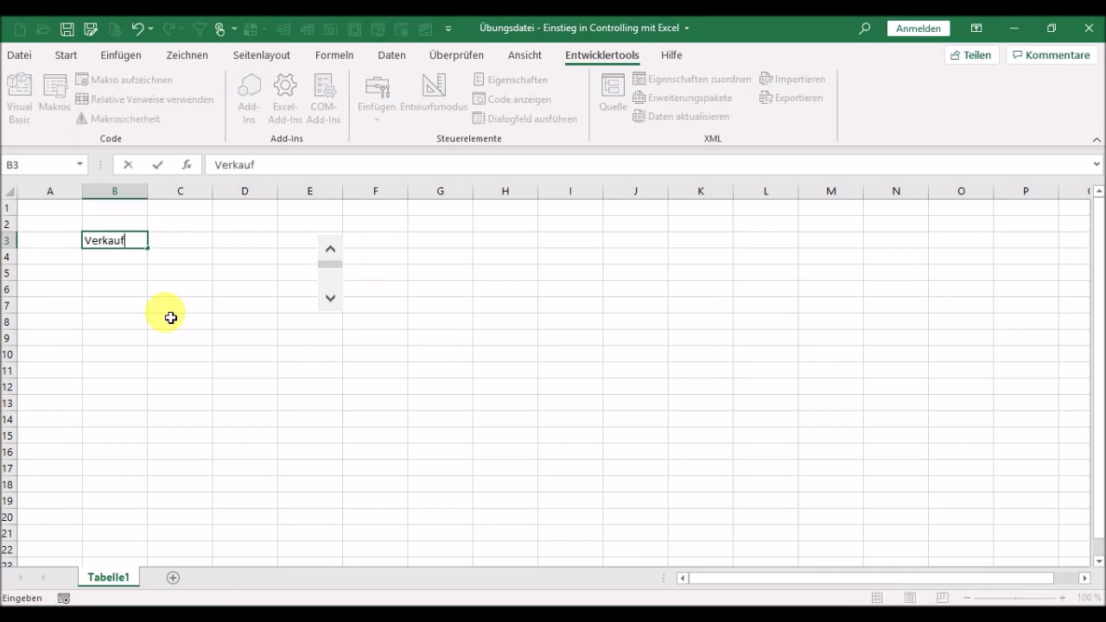
{"action": "key", "text": "Return"}
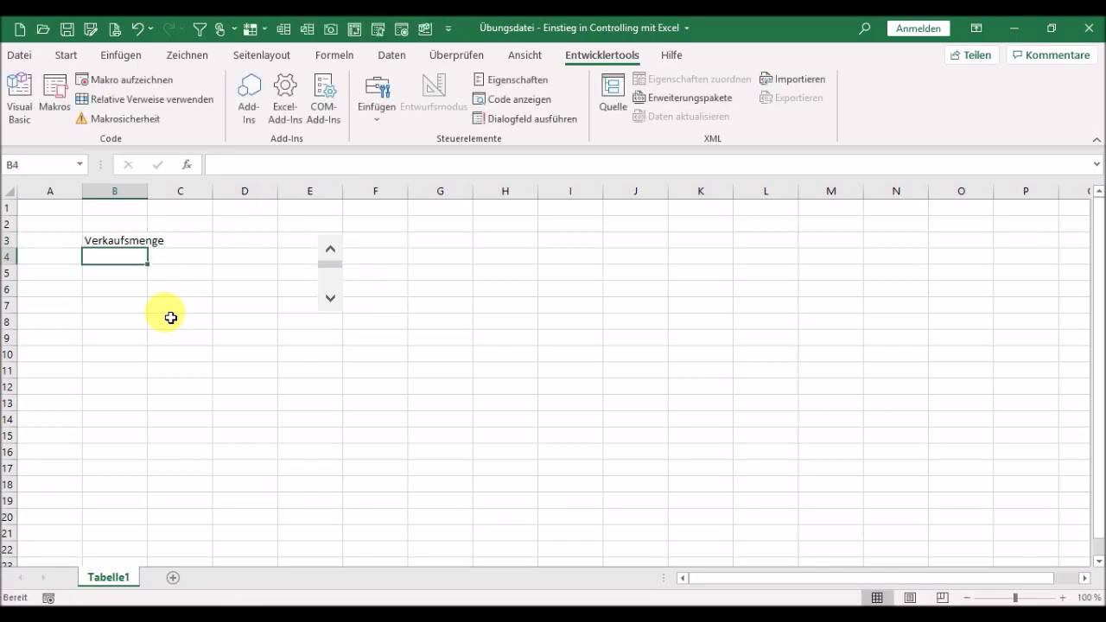
{"action": "key", "text": "Up"}
{"action": "key", "text": "Right"}
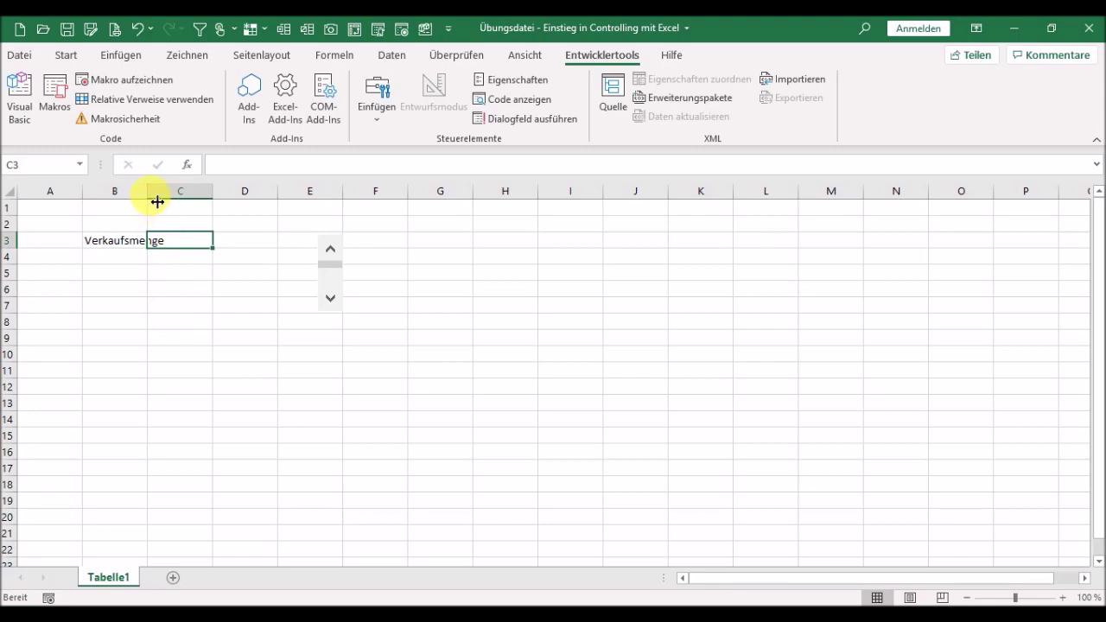
{"action": "double_click", "coordinate": [148, 192]}
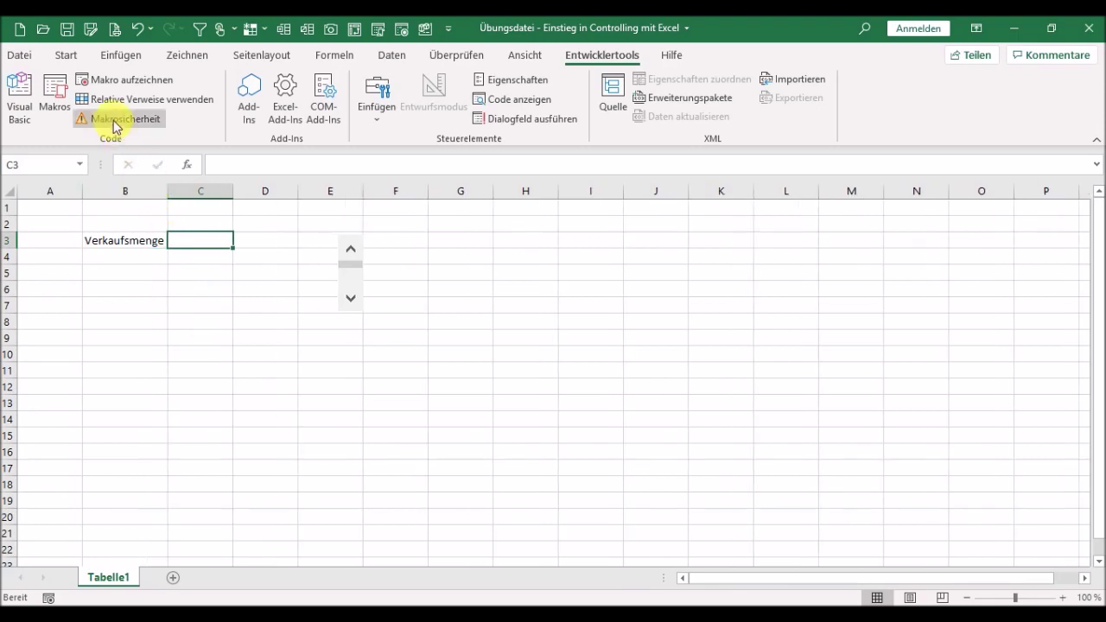
Give cell C3 a light yellow fill chosen from Weitere Farben
{"action": "left_click", "coordinate": [66, 55]}
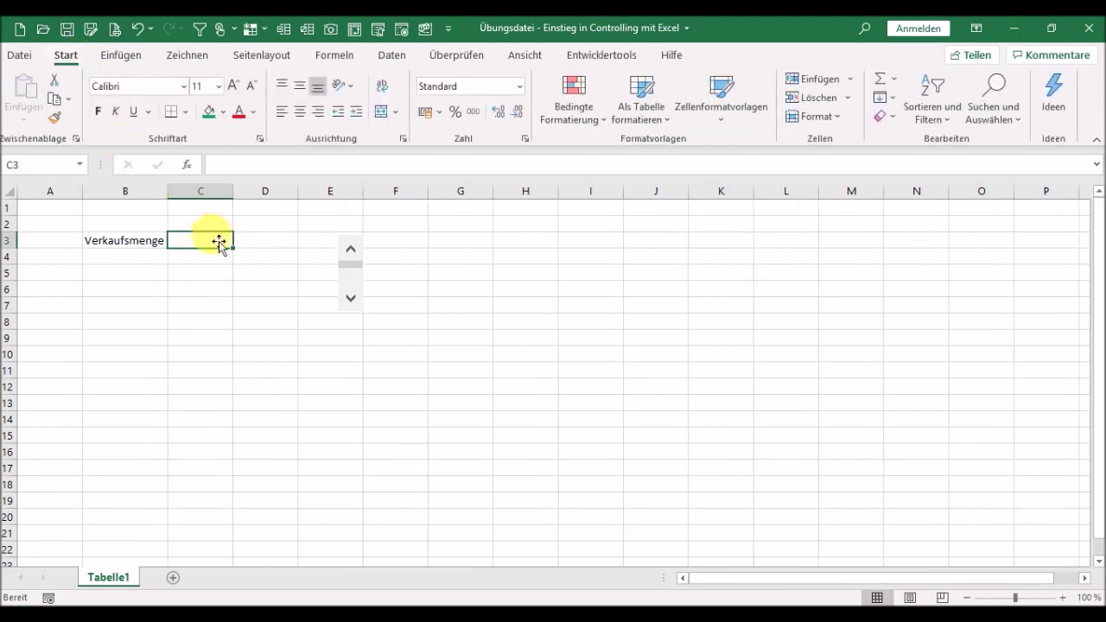
{"action": "left_click", "coordinate": [222, 114]}
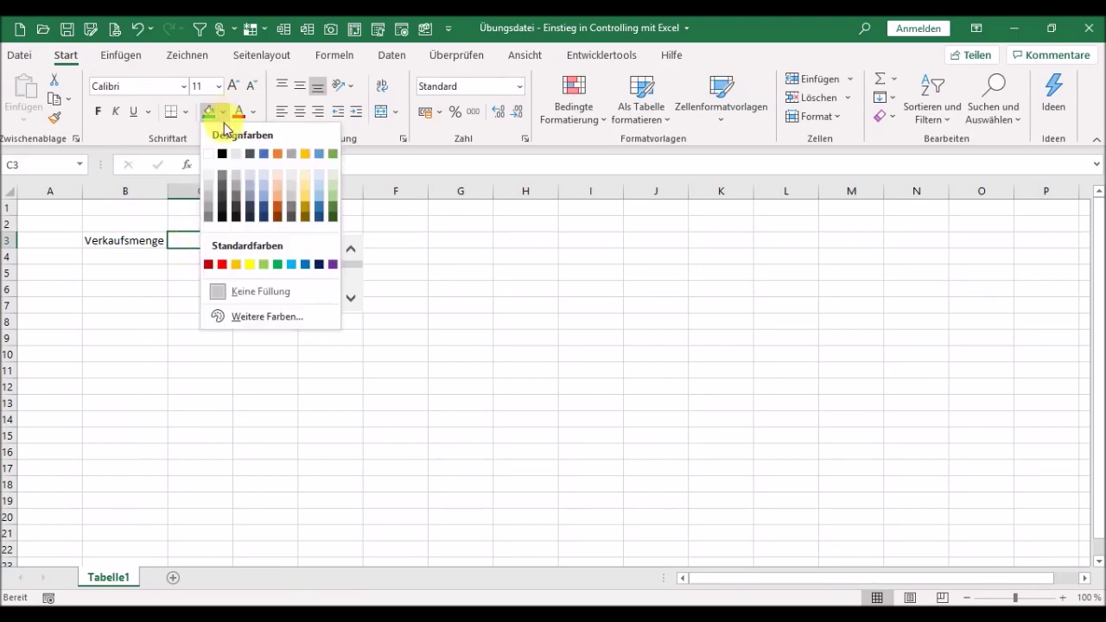
{"action": "left_click", "coordinate": [259, 318]}
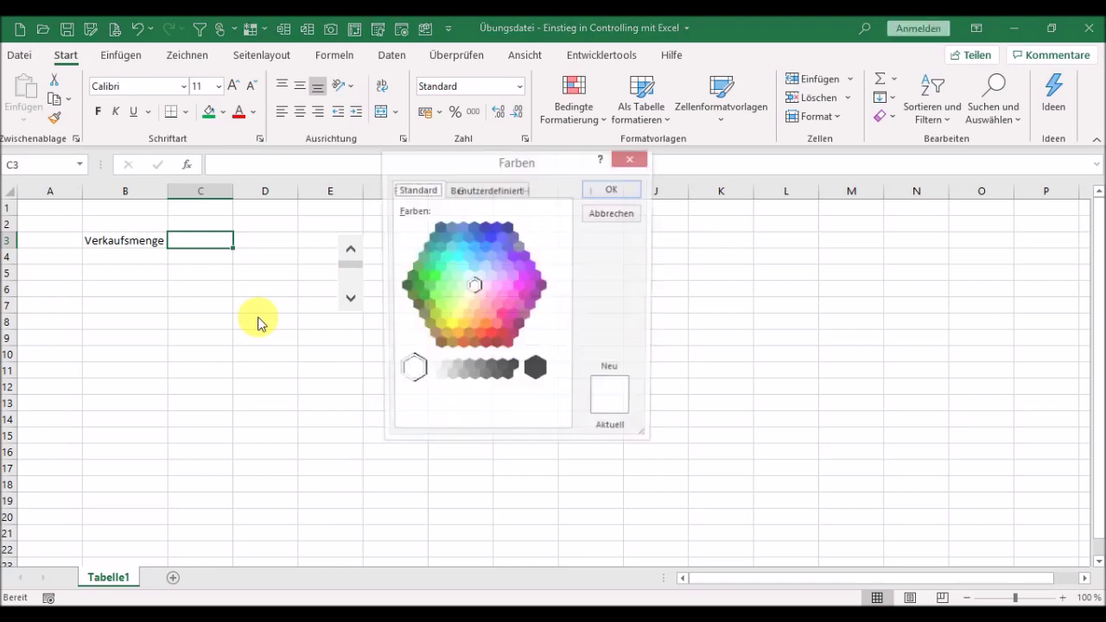
{"action": "left_click", "coordinate": [469, 296]}
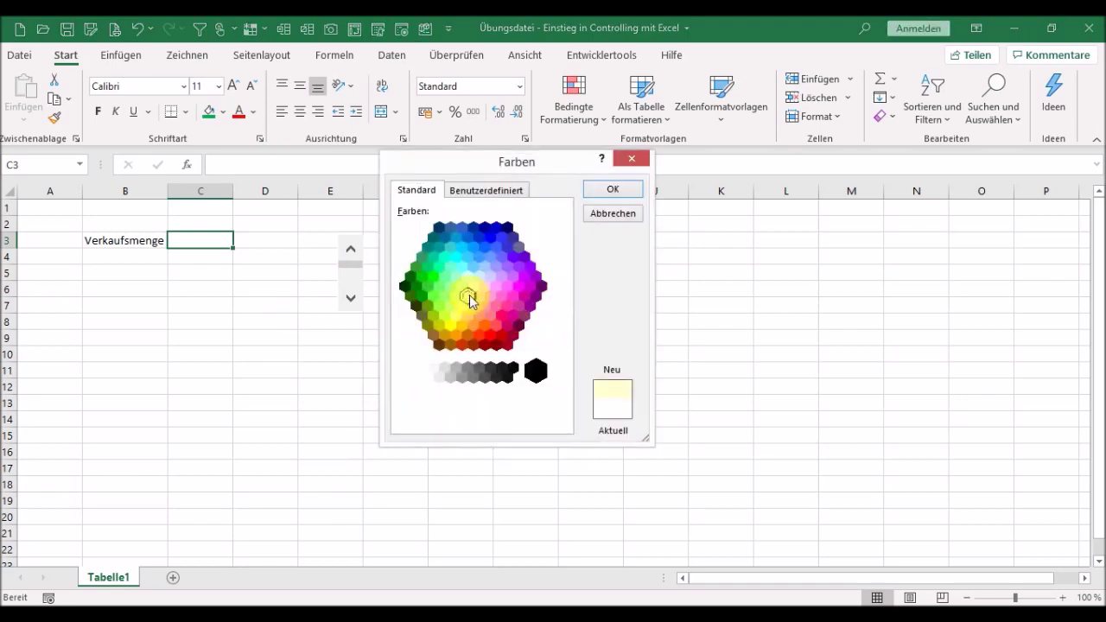
{"action": "left_click", "coordinate": [616, 193]}
{"action": "left_click", "coordinate": [171, 273]}
{"action": "left_click", "coordinate": [199, 241]}
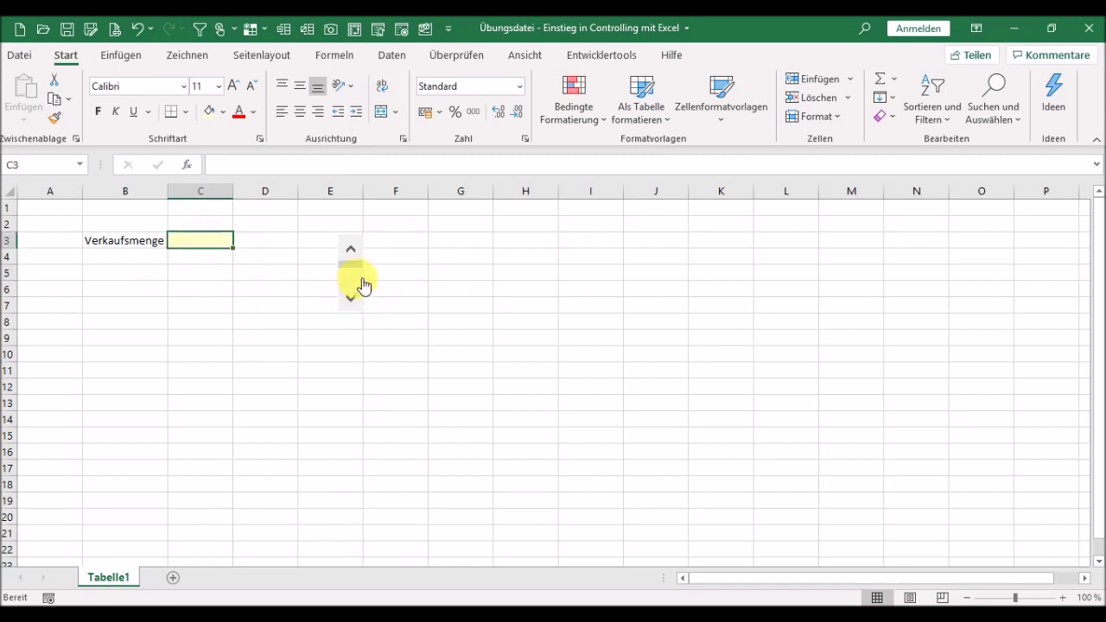
{"action": "right_click", "coordinate": [359, 288]}
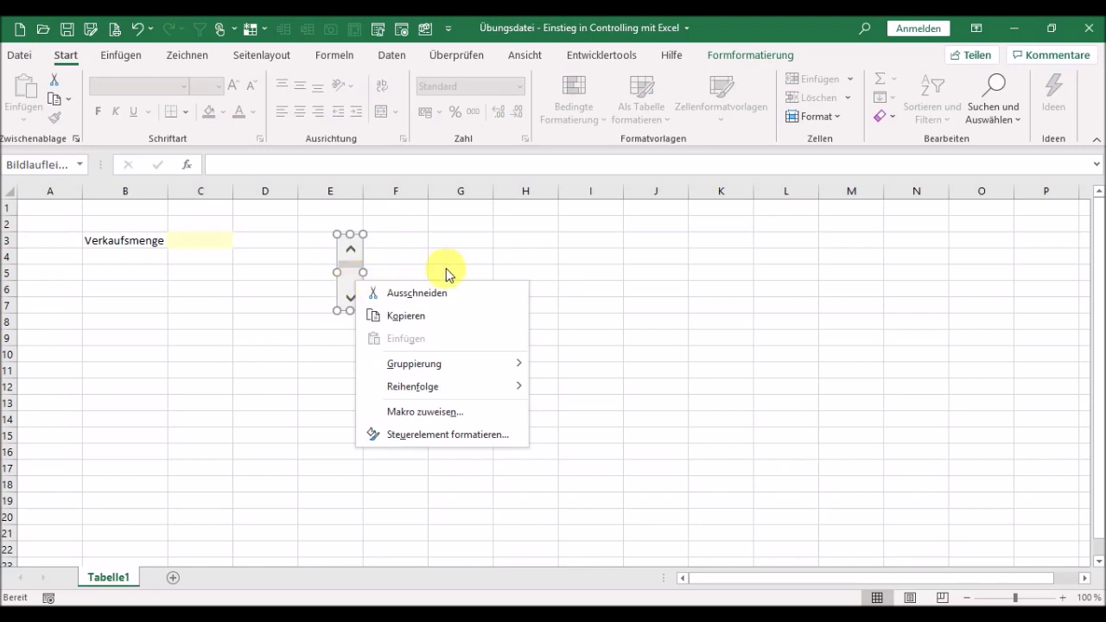
Set the scroll bar's Zellverknüpfung to $C$3 and its Maximalwert to 10000
{"action": "left_click", "coordinate": [447, 437]}
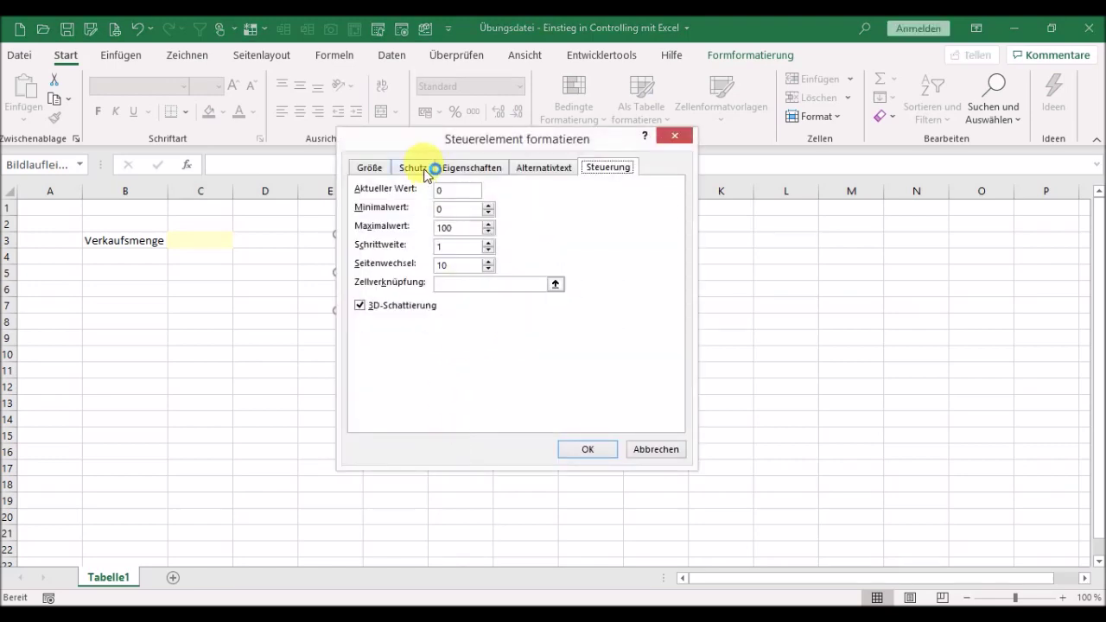
{"action": "left_click", "coordinate": [359, 305]}
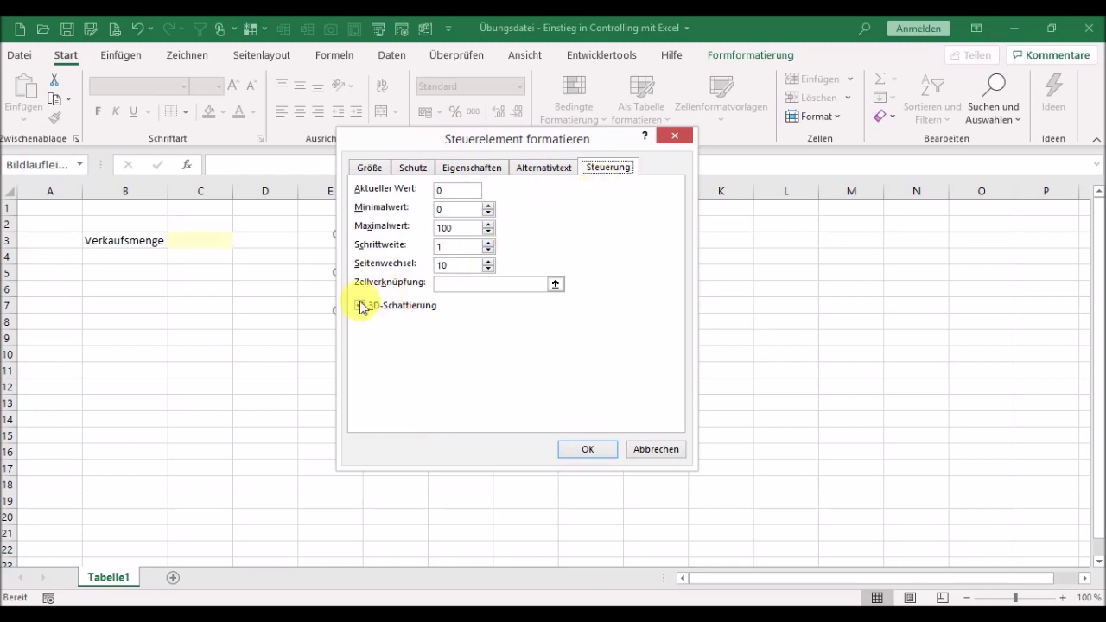
{"action": "left_click", "coordinate": [557, 285]}
{"action": "left_click", "coordinate": [202, 239]}
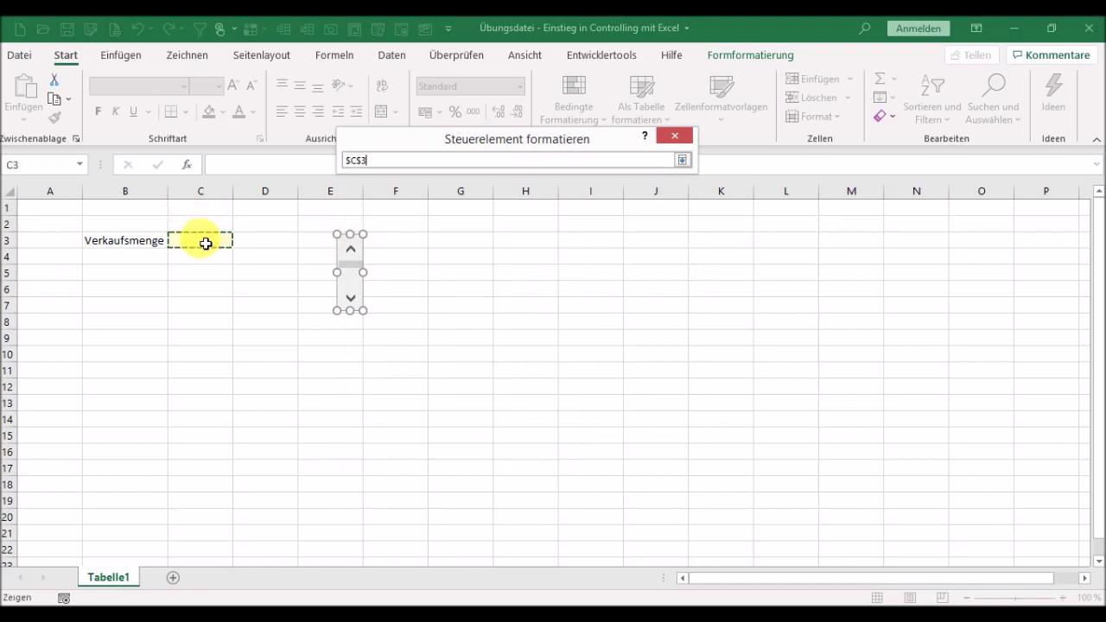
{"action": "key", "text": "Return"}
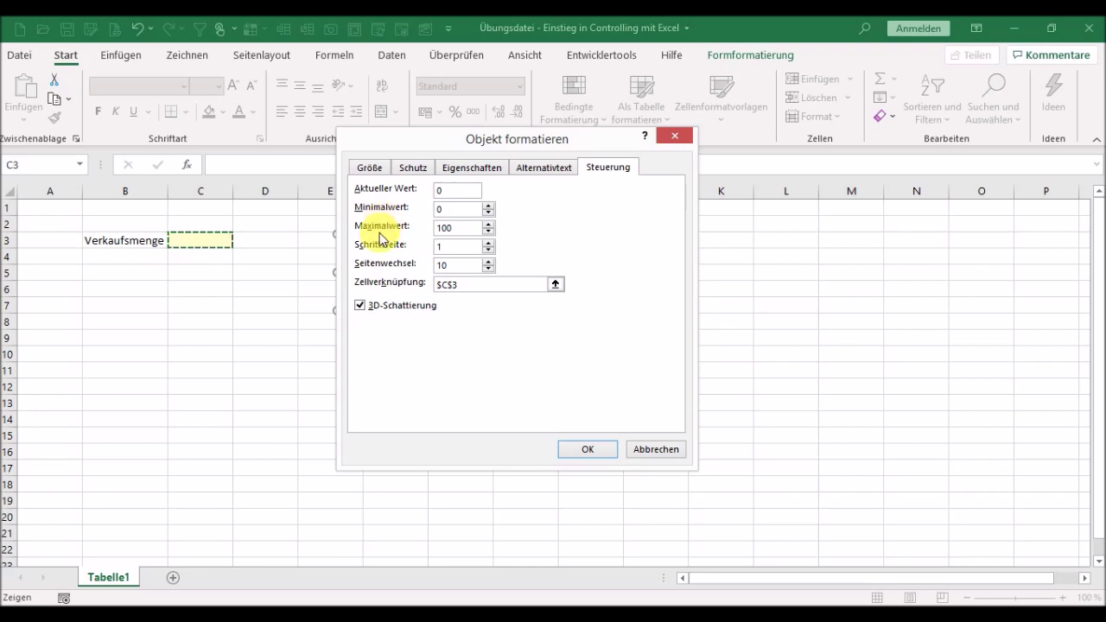
{"action": "left_click", "coordinate": [451, 230]}
{"action": "type", "text": "00"}
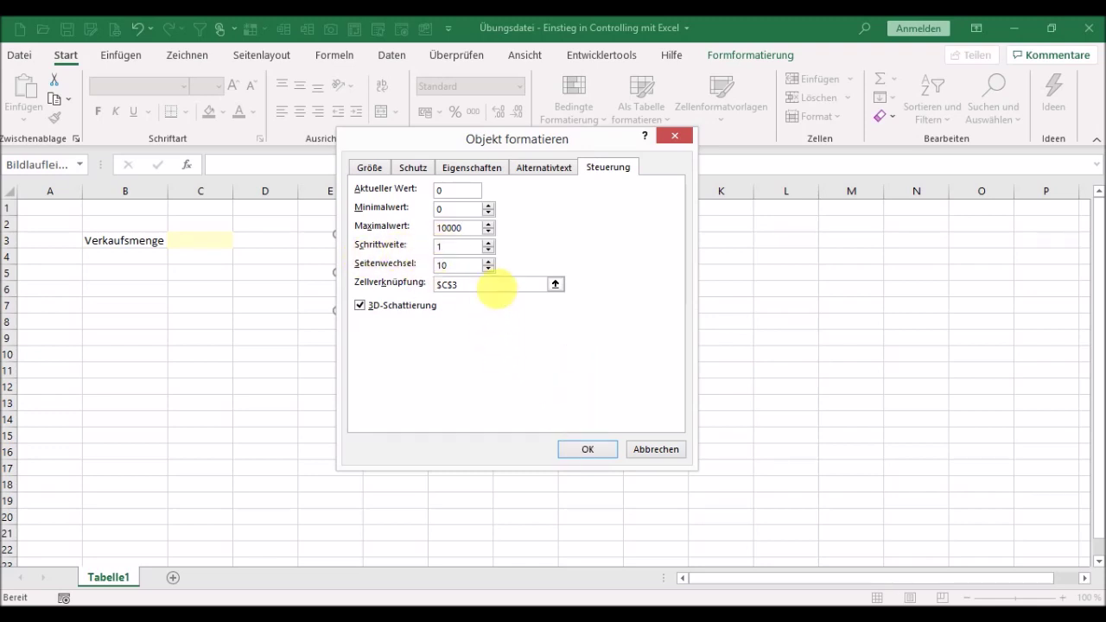
{"action": "left_click", "coordinate": [591, 449]}
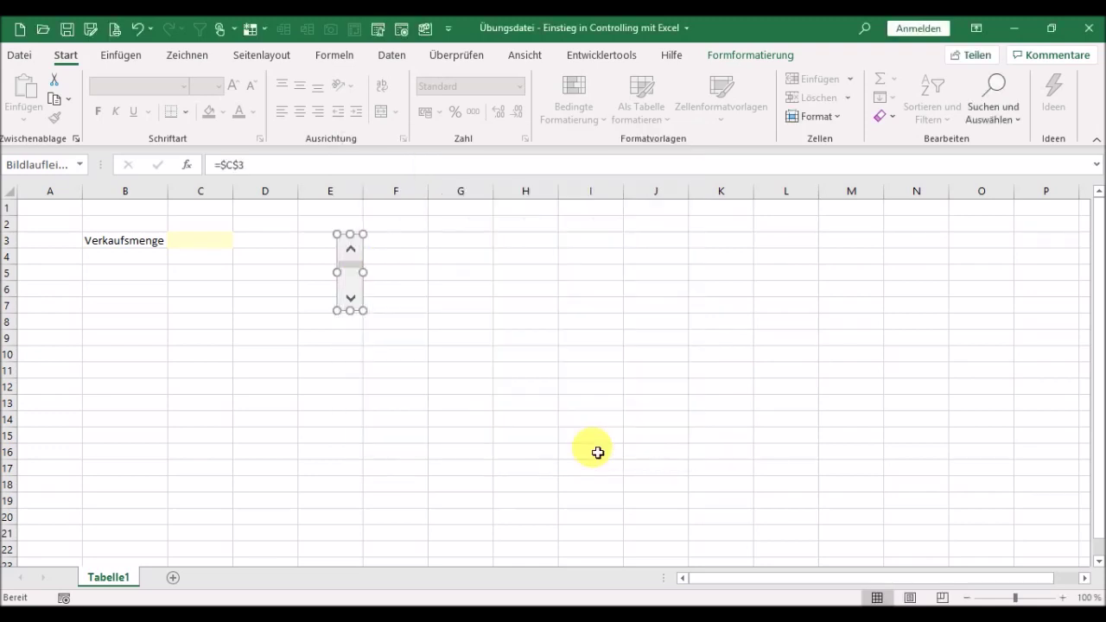
{"action": "left_click", "coordinate": [474, 304]}
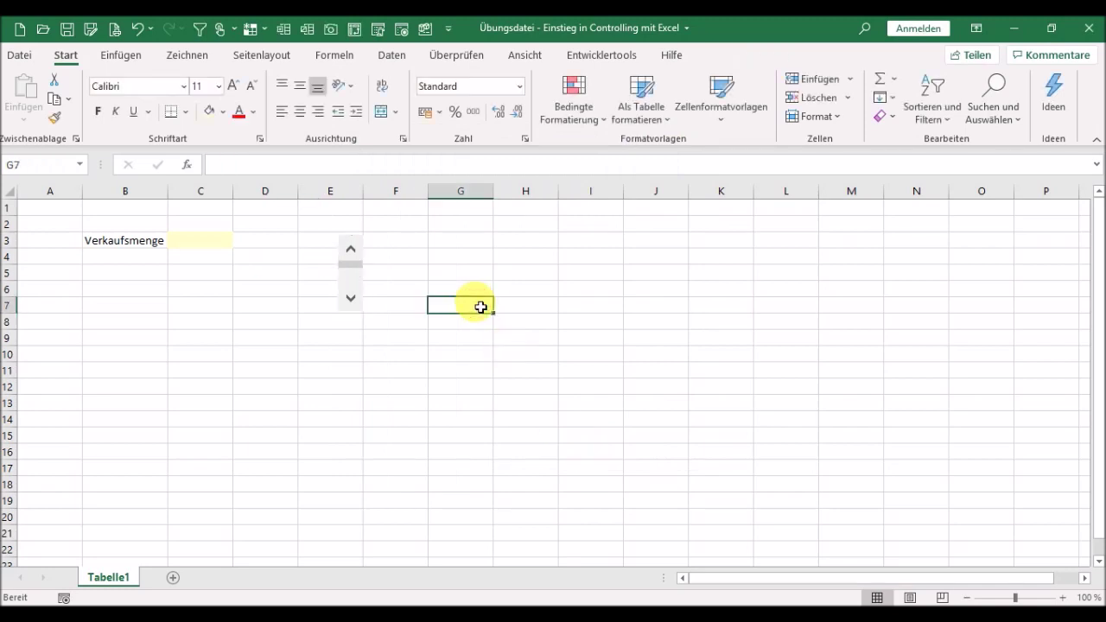
Test the scroll bar on C3 and centre the Verkaufsmenge value in C3
{"action": "left_click", "coordinate": [357, 306]}
{"action": "left_click", "coordinate": [358, 309]}
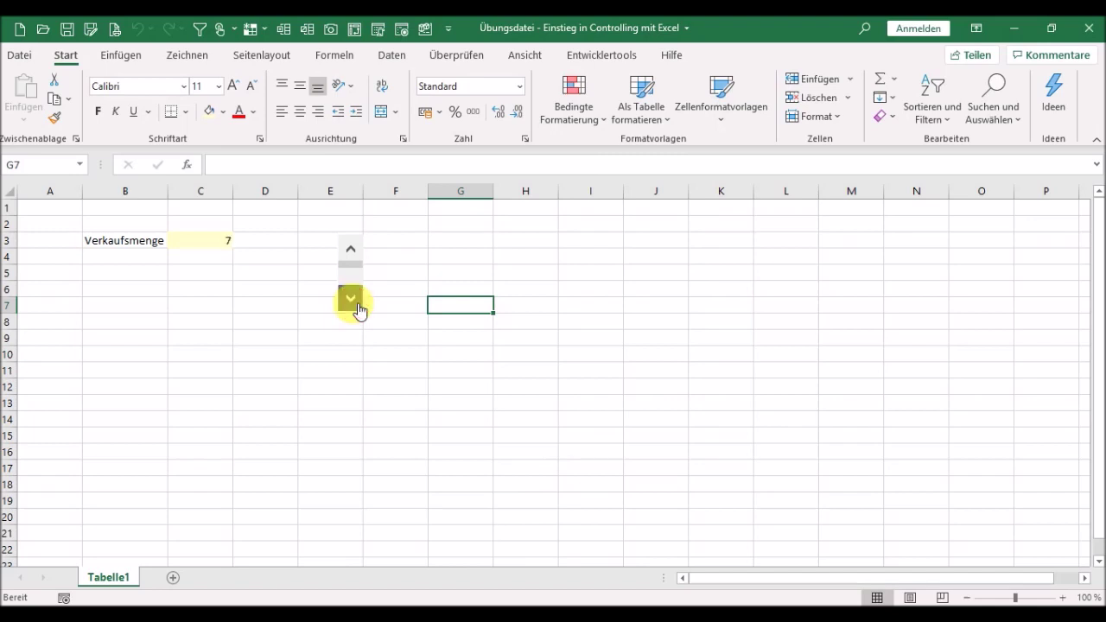
{"action": "left_click", "coordinate": [190, 249]}
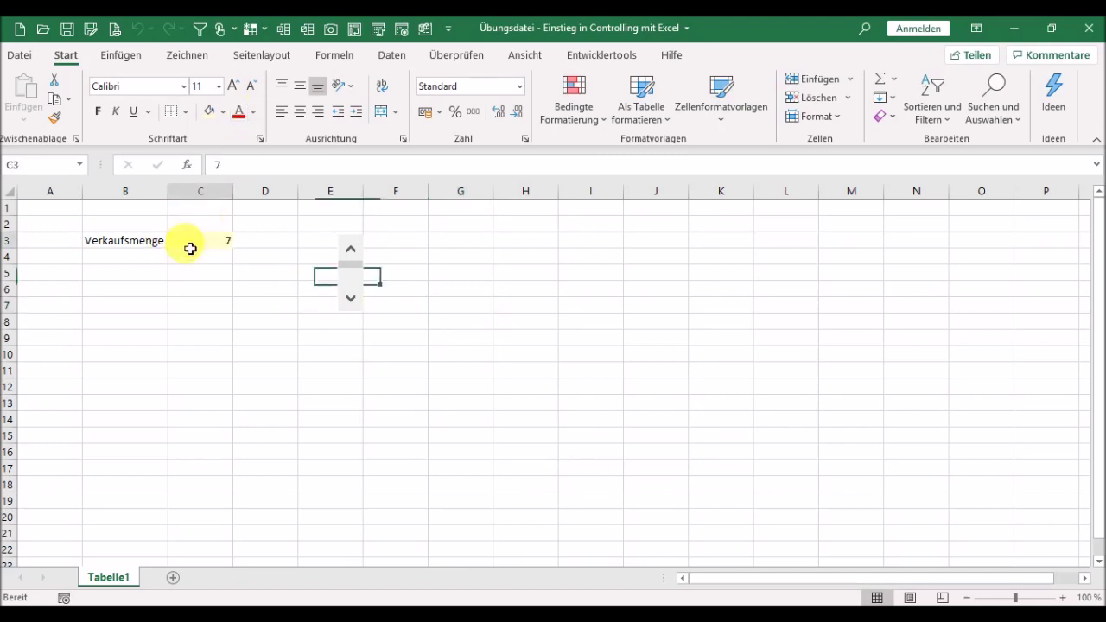
{"action": "left_click", "coordinate": [299, 112]}
Step Verkaufsmenge up to 60 using the scroll bar track and arrow
{"action": "left_click", "coordinate": [355, 278]}
{"action": "left_click", "coordinate": [356, 278]}
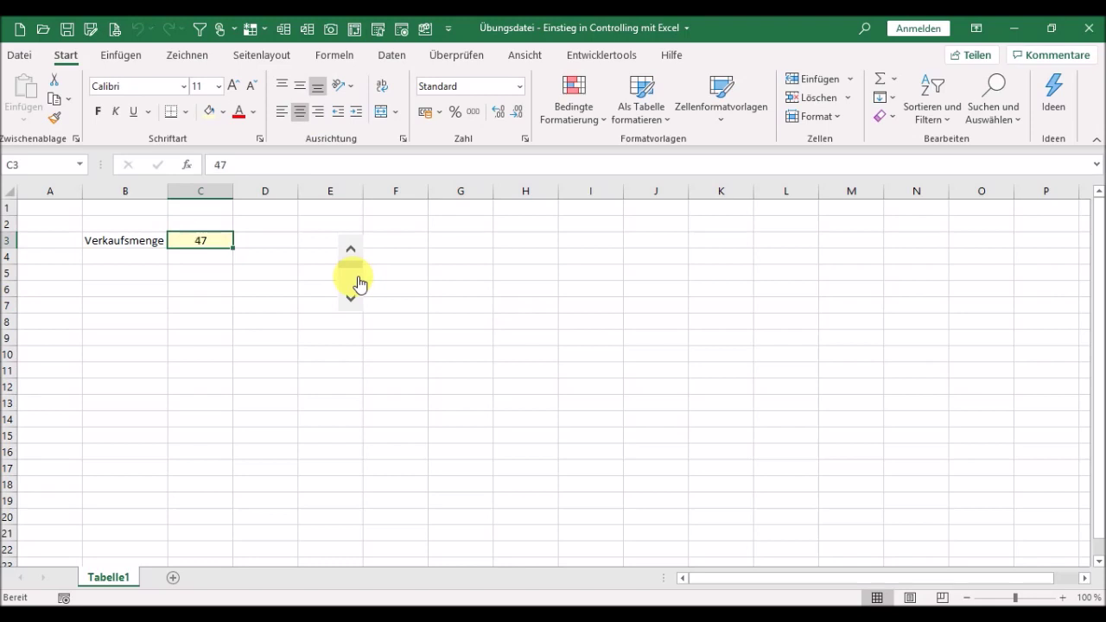
{"action": "left_click", "coordinate": [359, 284]}
{"action": "left_click", "coordinate": [356, 300]}
{"action": "left_click", "coordinate": [357, 303]}
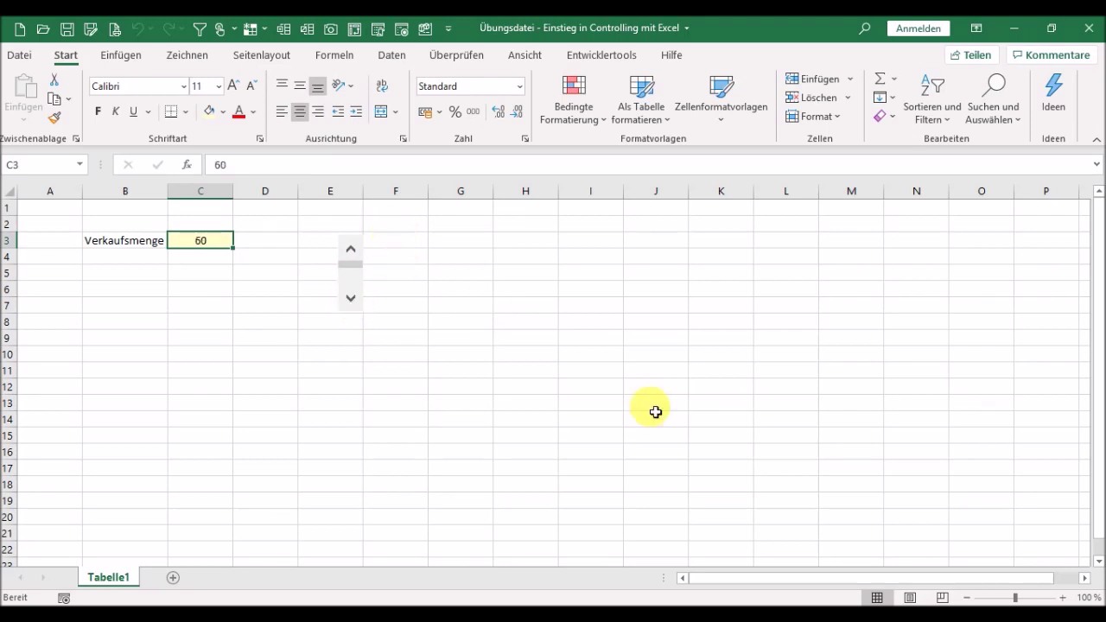
Reshape the scroll bar into a wide horizontal slider in row 3 across columns E–F
{"action": "right_click", "coordinate": [362, 275]}
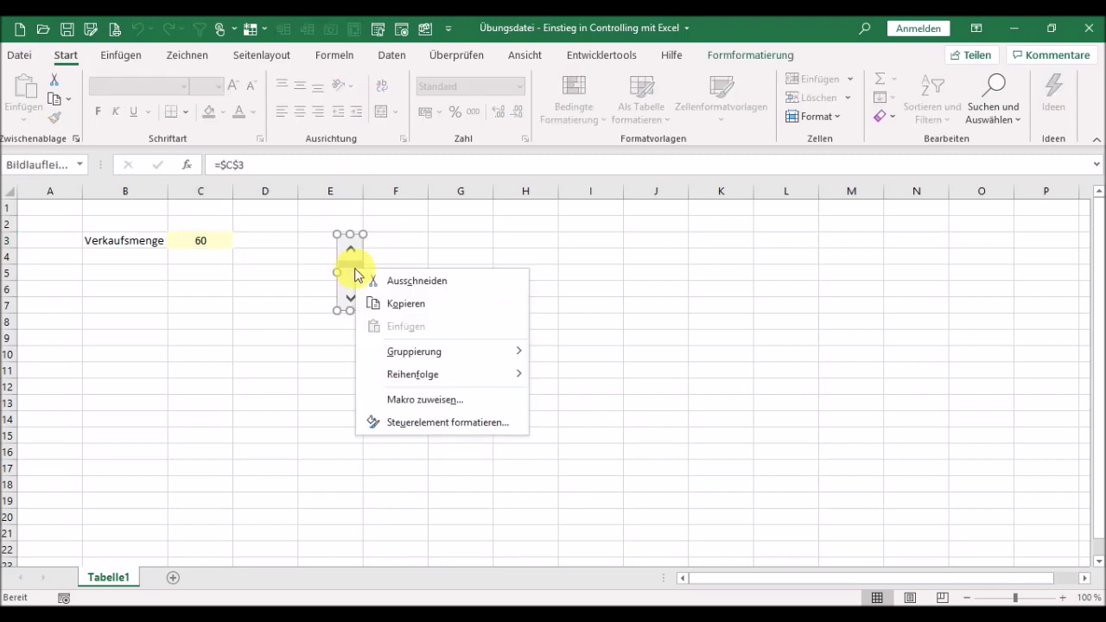
{"action": "left_click", "coordinate": [683, 26]}
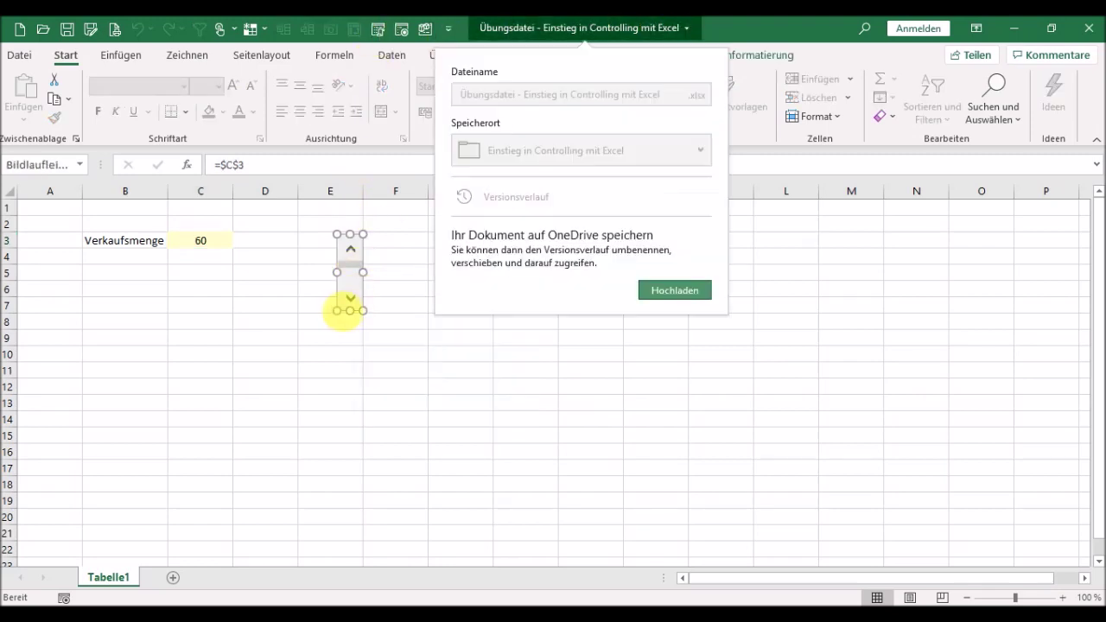
{"action": "left_click", "coordinate": [776, 26]}
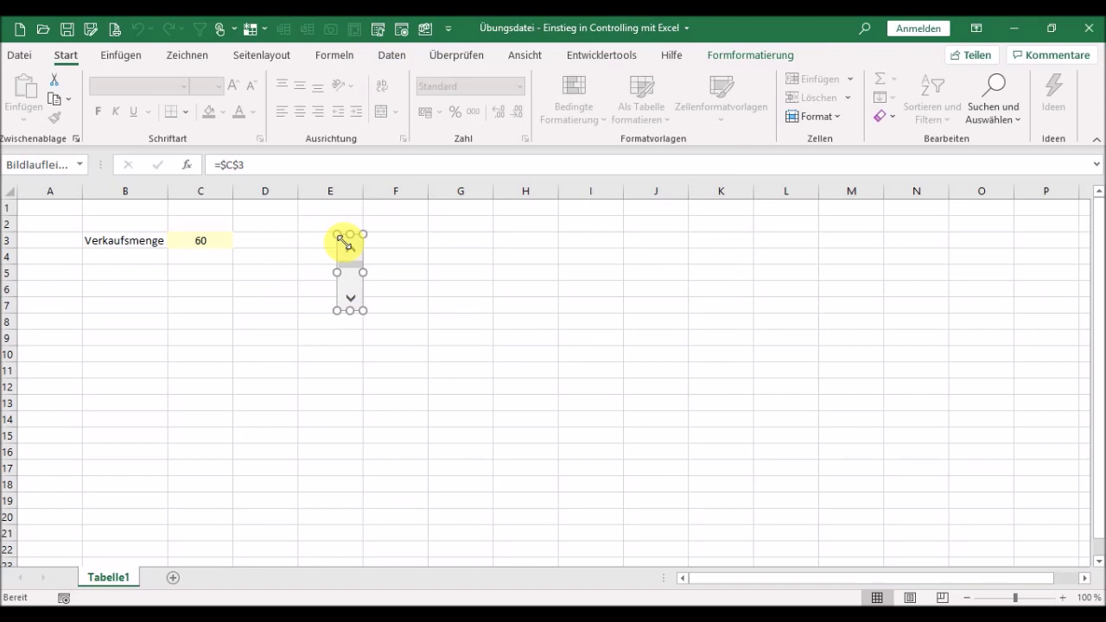
{"action": "left_click_drag", "start_coordinate": [343, 242], "coordinate": [465, 287]}
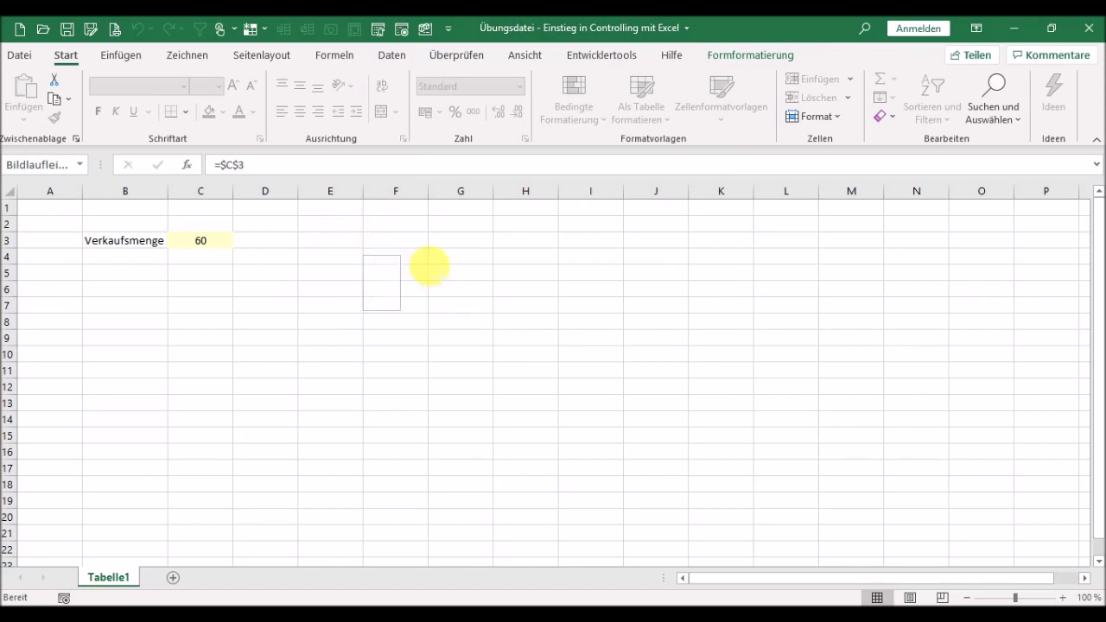
{"action": "mouse_move", "coordinate": [465, 291]}
{"action": "left_mouse_down"}
{"action": "mouse_move", "coordinate": [487, 298]}
{"action": "mouse_move", "coordinate": [380, 248]}
{"action": "left_mouse_up"}
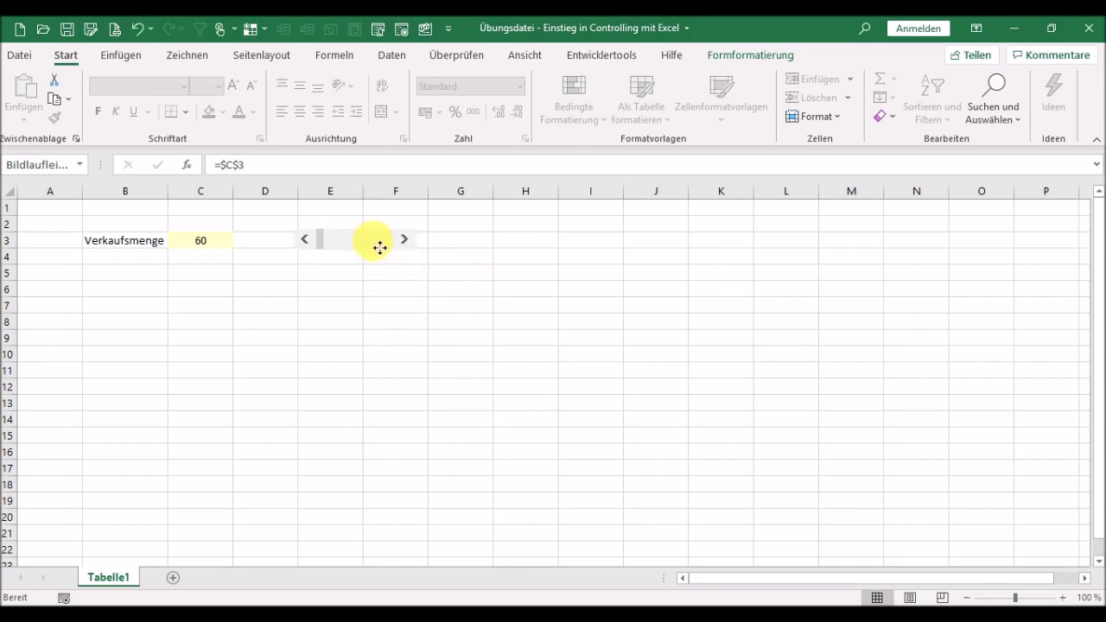
{"action": "left_click_drag", "start_coordinate": [380, 248], "coordinate": [386, 249]}
Enter 'Ø Verkaufspreis' in B5 and the price 5,95 in C5
{"action": "left_click", "coordinate": [191, 350]}
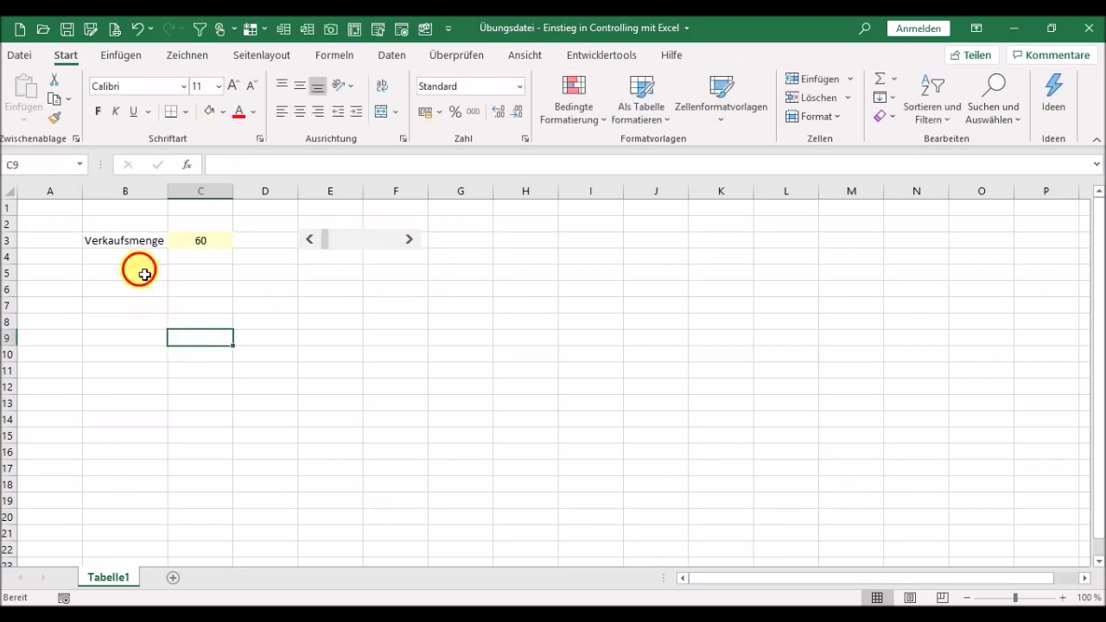
{"action": "left_click", "coordinate": [138, 272]}
{"action": "type", "text": "ø V"}
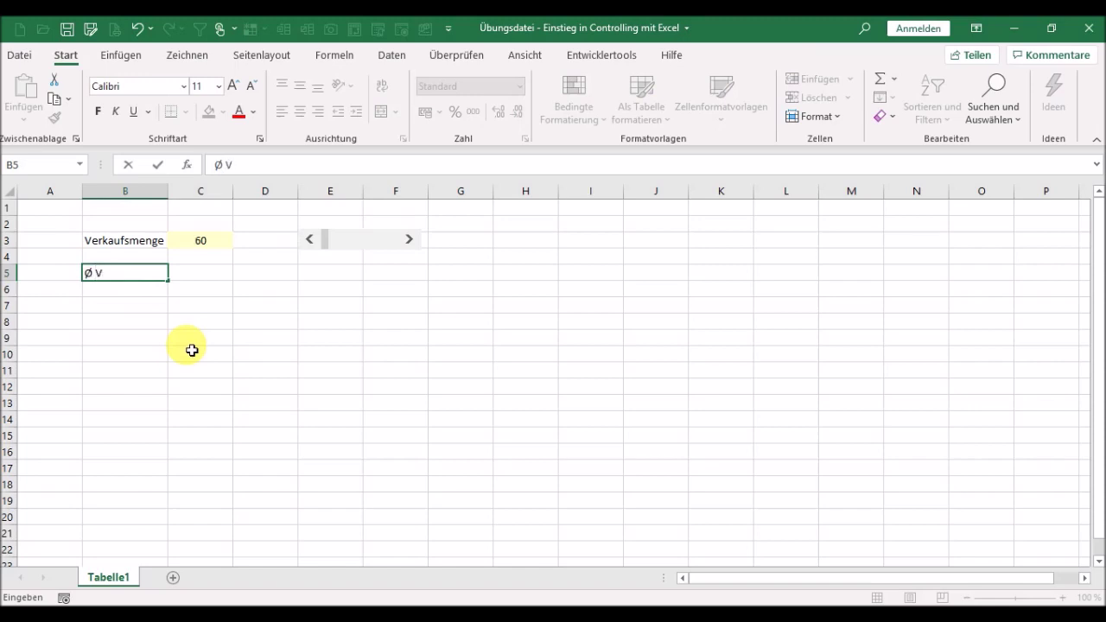
{"action": "type", "text": "erkaufspreis"}
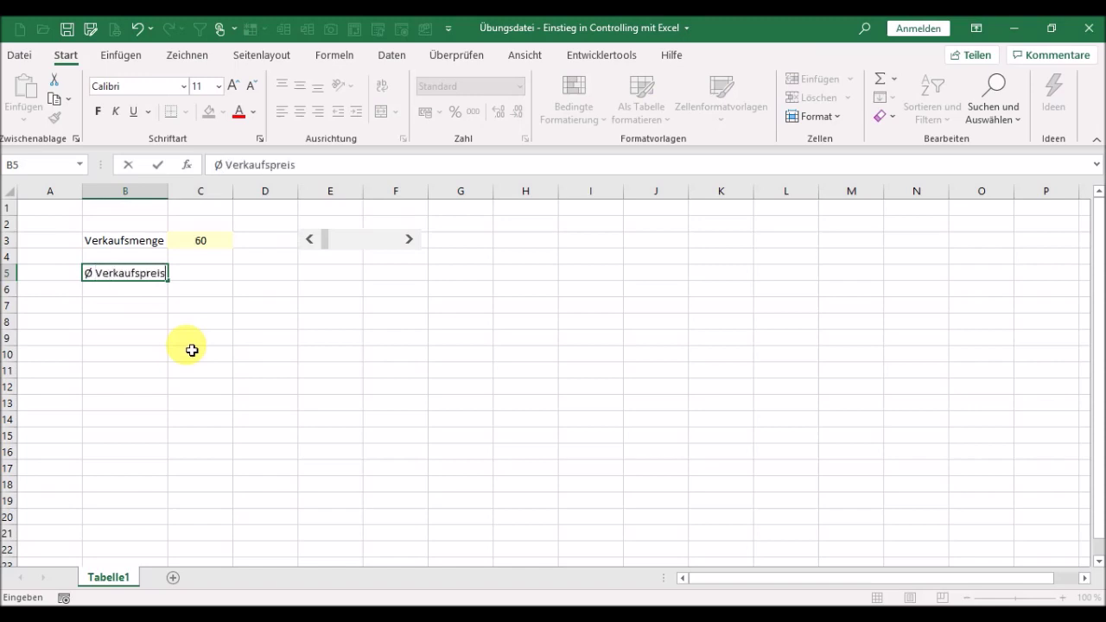
{"action": "key", "text": "Tab"}
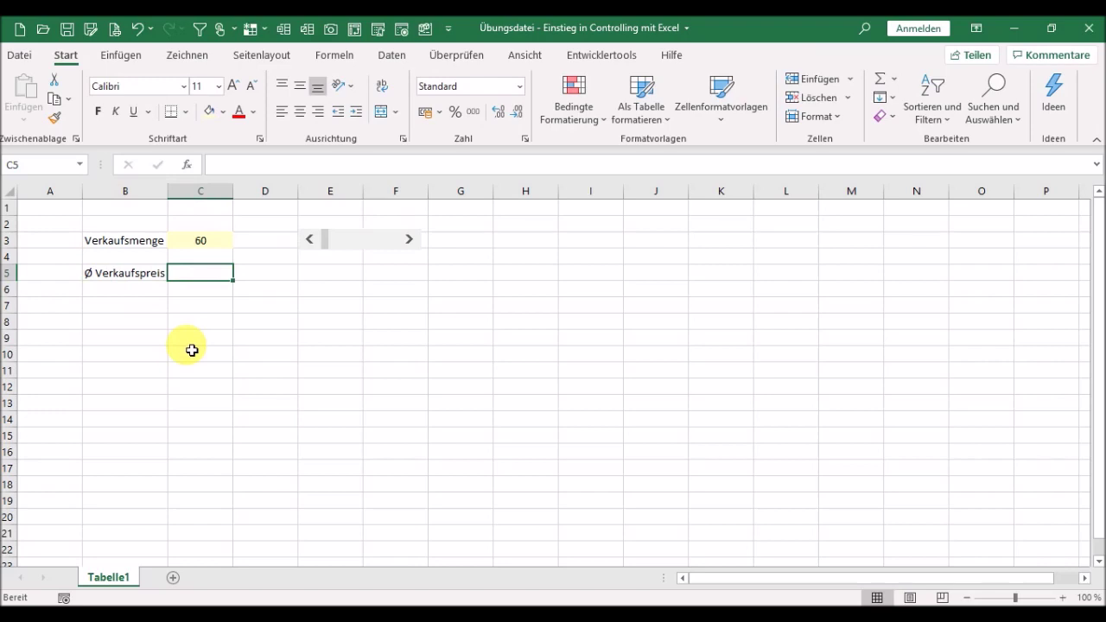
{"action": "type", "text": "5,"}
{"action": "type", "text": "95"}
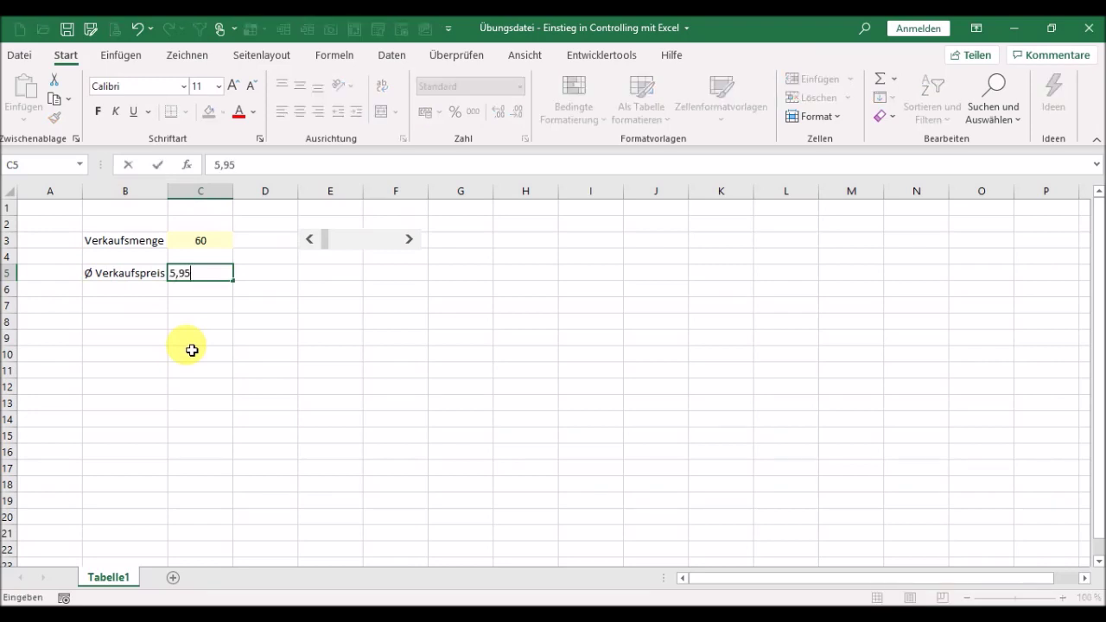
{"action": "key", "text": "Return"}
{"action": "key", "text": "Return"}
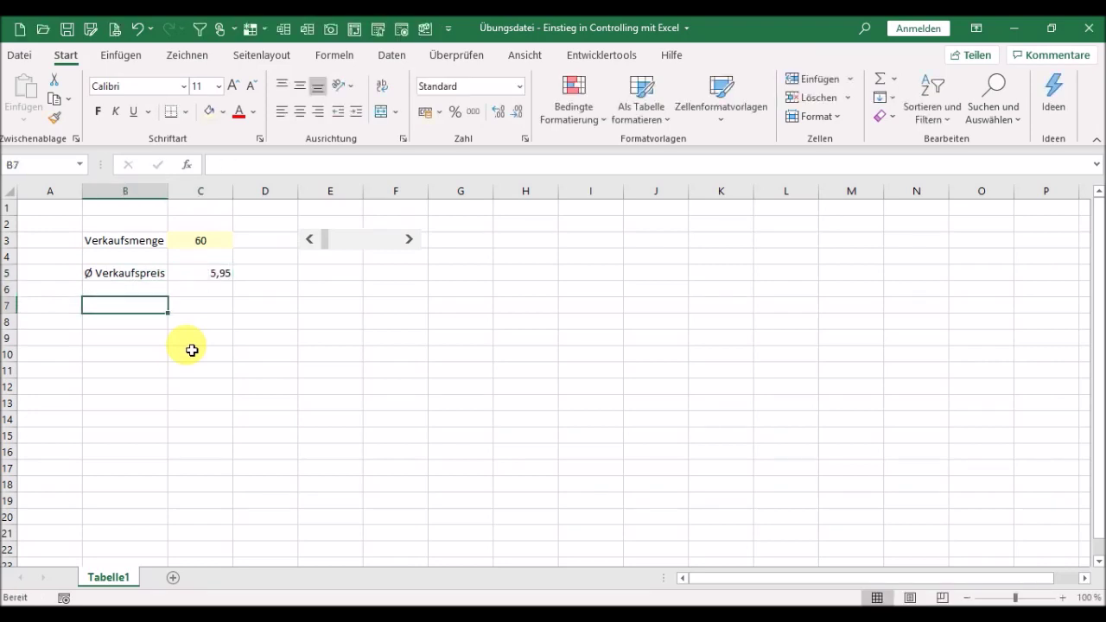
Add the 'Umsatz' label in B7 with formula =C3*C5 in C7, giving 357
{"action": "type", "text": "Umsatz"}
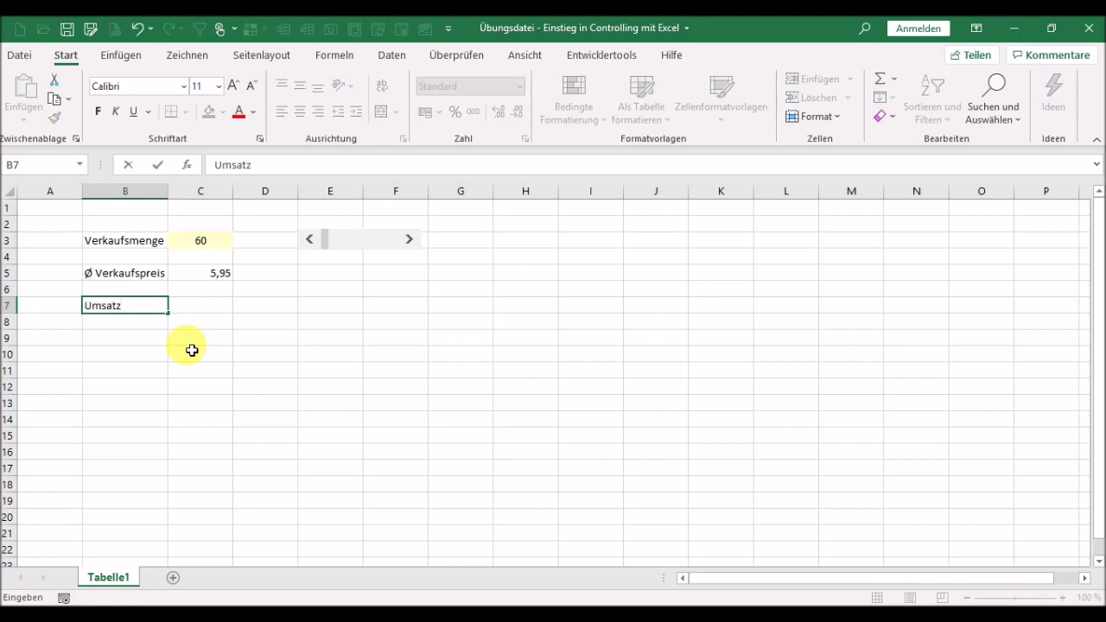
{"action": "key", "text": "Tab"}
{"action": "type", "text": "="}
{"action": "key", "text": "Up"}
{"action": "key", "text": "Up"}
{"action": "key", "text": "Up"}
{"action": "key", "text": "Up"}
{"action": "type", "text": "*"}
{"action": "key", "text": "Up"}
{"action": "key", "text": "Up"}
{"action": "key", "text": "Up"}
{"action": "key", "text": "Down"}
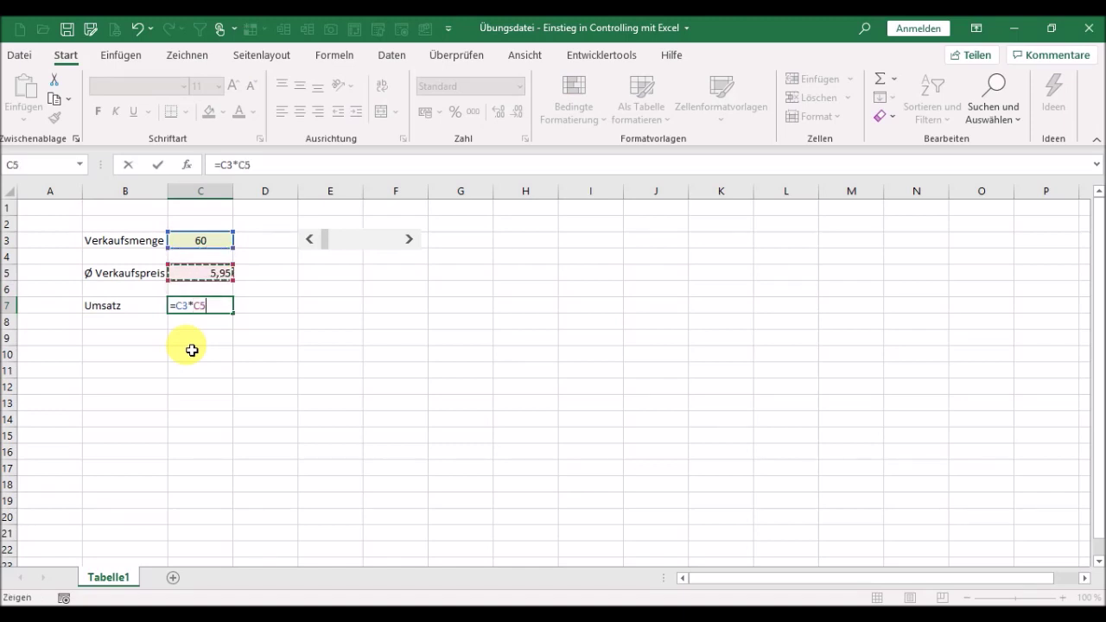
{"action": "key", "text": "shift+Tab"}
{"action": "key", "text": "Right"}
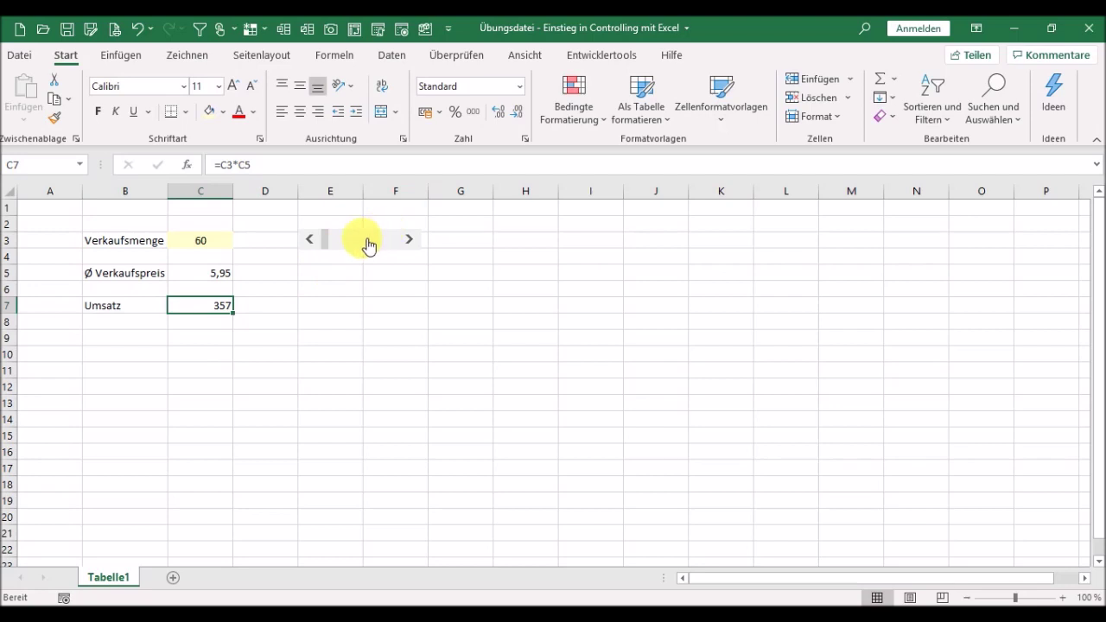
Raise Verkaufsmenge to 100 in steps of 10 via the scroll bar track
{"action": "left_click", "coordinate": [368, 245]}
{"action": "left_click", "coordinate": [363, 240]}
{"action": "left_click", "coordinate": [375, 239]}
{"action": "left_click", "coordinate": [376, 240]}
Type 250 into C3 so Umsatz in C7 recalculates to 1487,5
{"action": "left_click", "coordinate": [200, 242]}
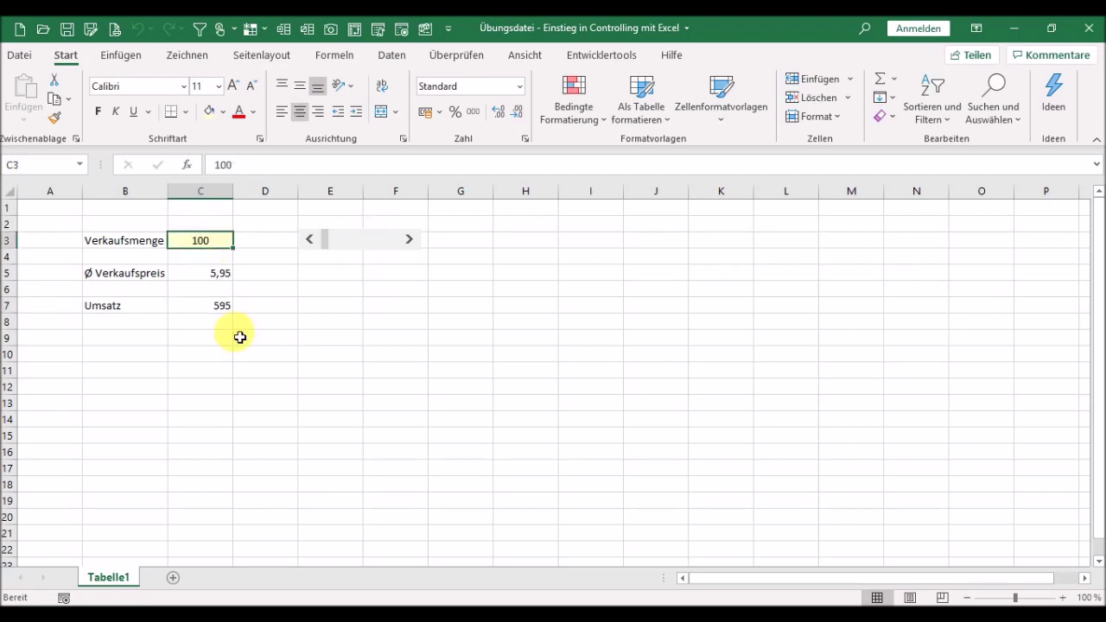
{"action": "type", "text": "25"}
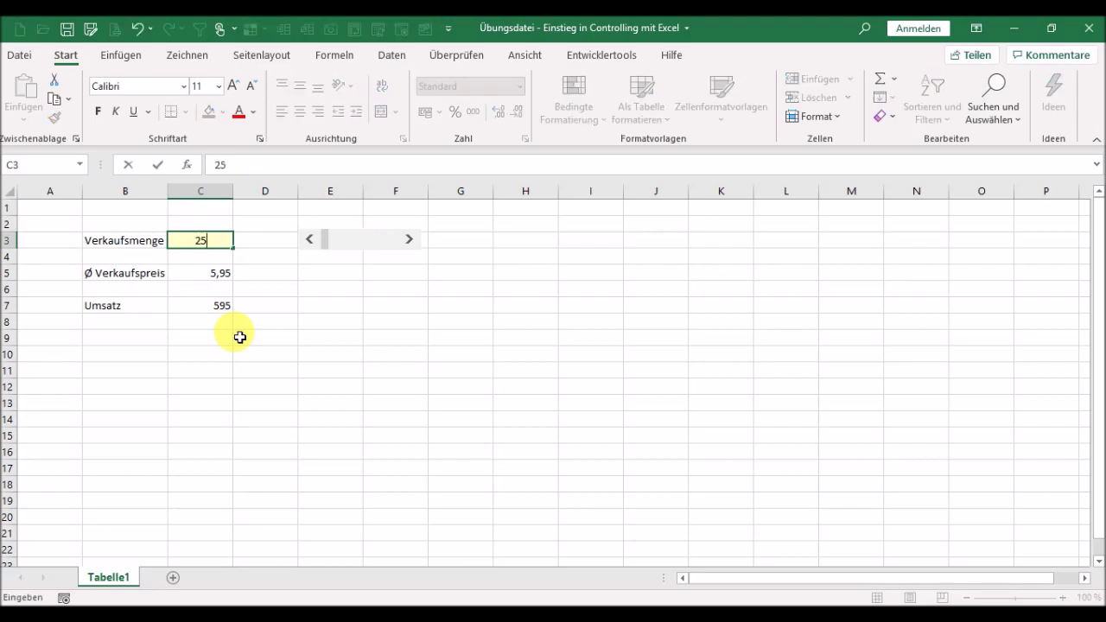
{"action": "type", "text": "0"}
{"action": "key", "text": "Return"}
{"action": "key", "text": "Up"}
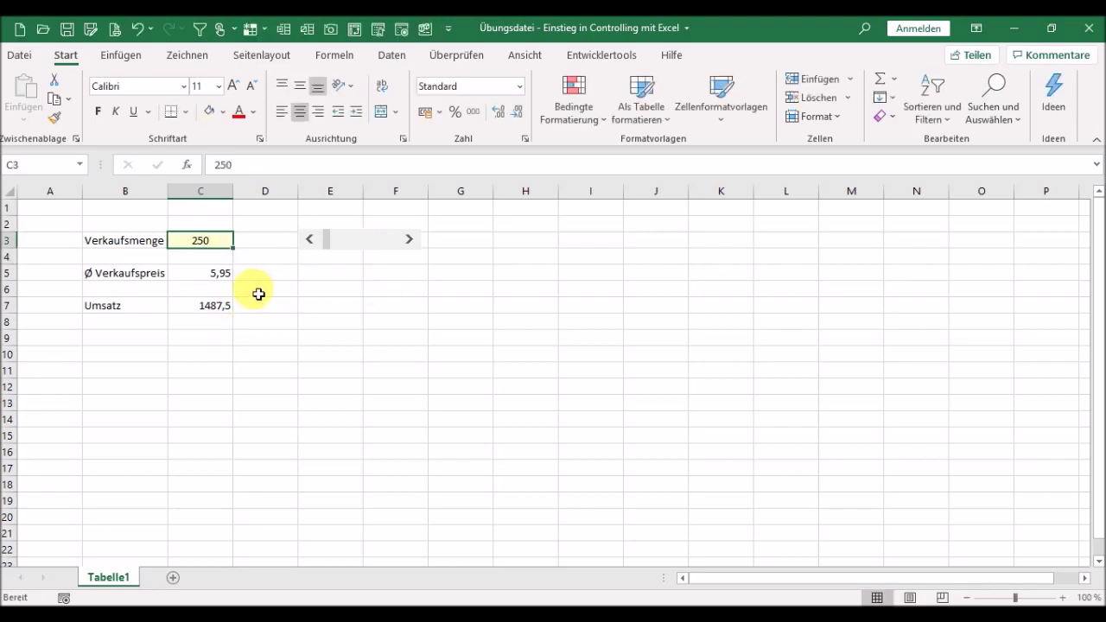
{"action": "left_click", "coordinate": [210, 307]}
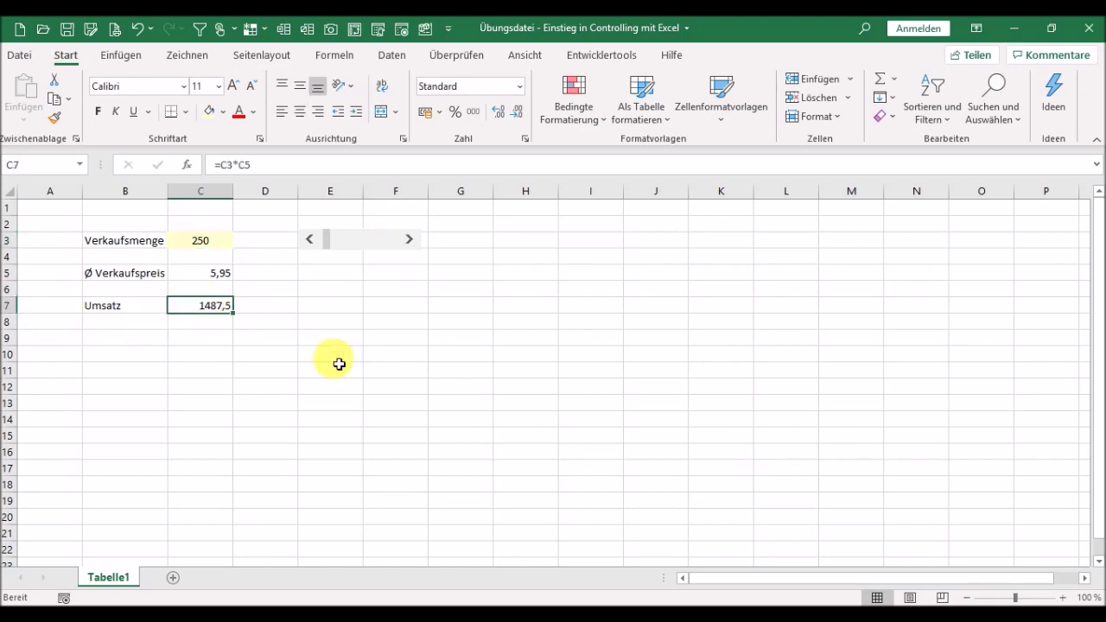
{"action": "left_click", "coordinate": [349, 307]}
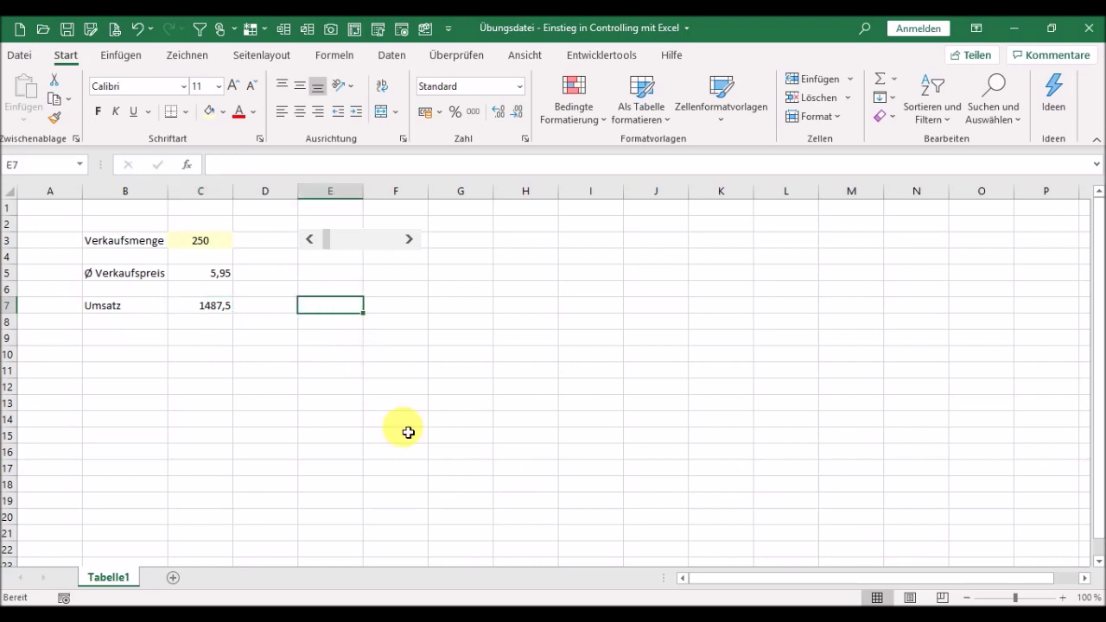
Note 'STRG + SHIFT + 1' in E7 and apply that two-decimal thousands-separator format to Umsatz in C7
{"action": "type", "text": "STRG"}
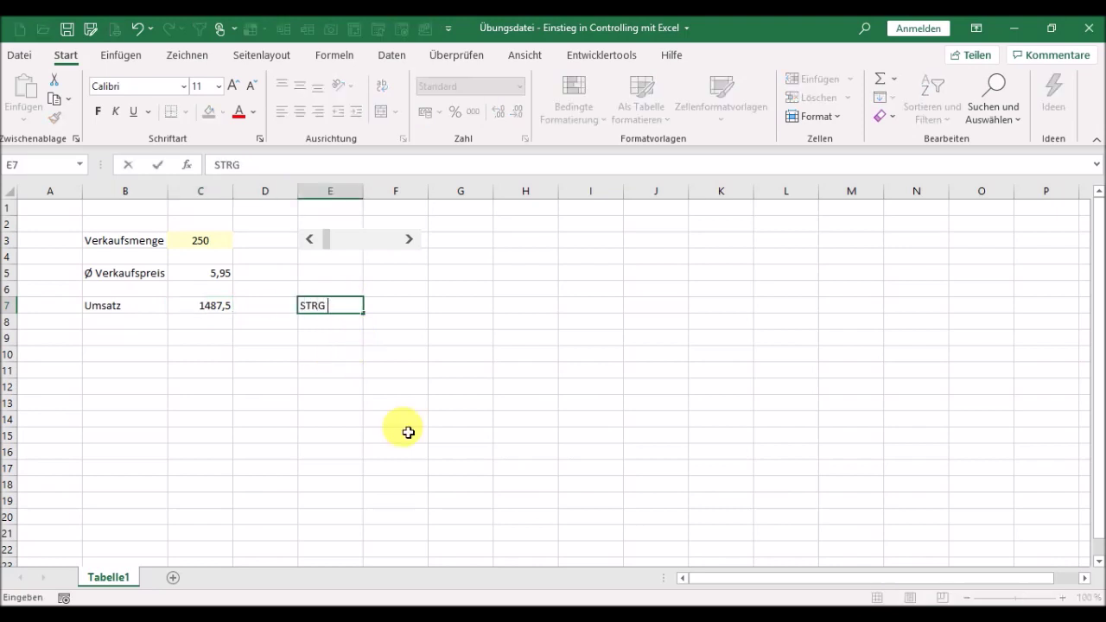
{"action": "type", "text": " + SHIFT + "}
{"action": "type", "text": "1"}
{"action": "key", "text": "Return"}
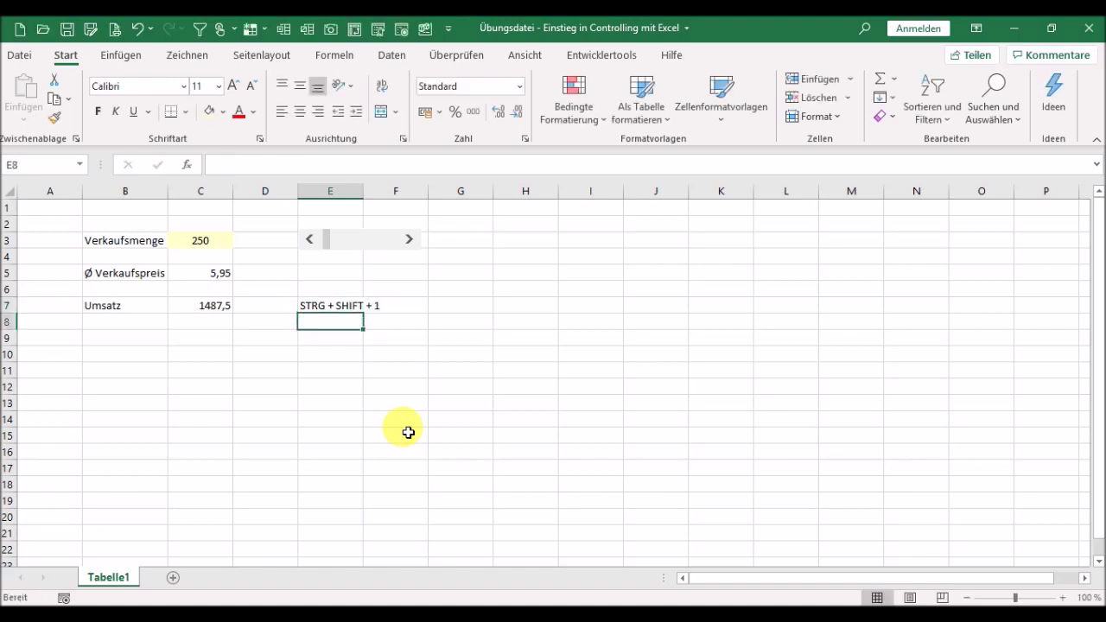
{"action": "key", "text": "Up"}
{"action": "key", "text": "Left"}
{"action": "key", "text": "Left"}
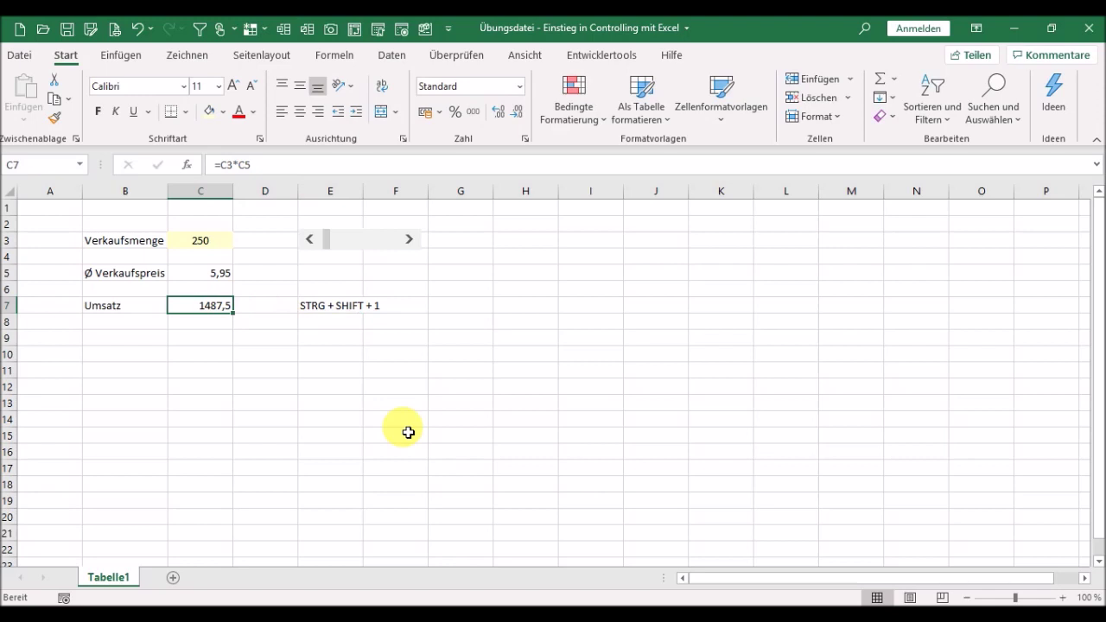
{"action": "key", "text": "ctrl+shift+1"}
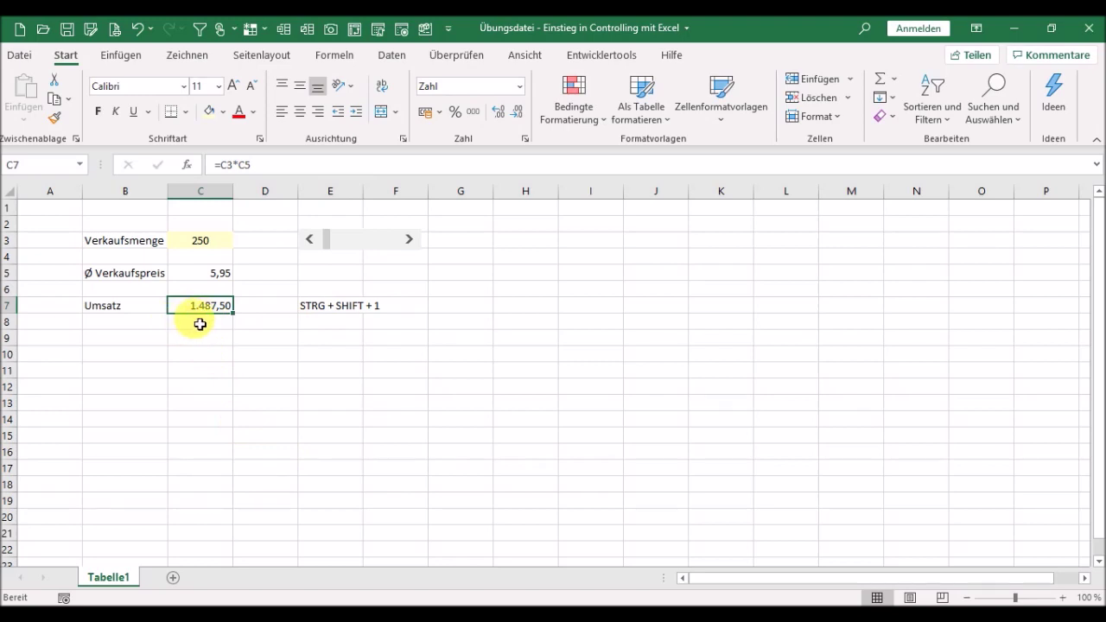
{"action": "left_click", "coordinate": [322, 356]}
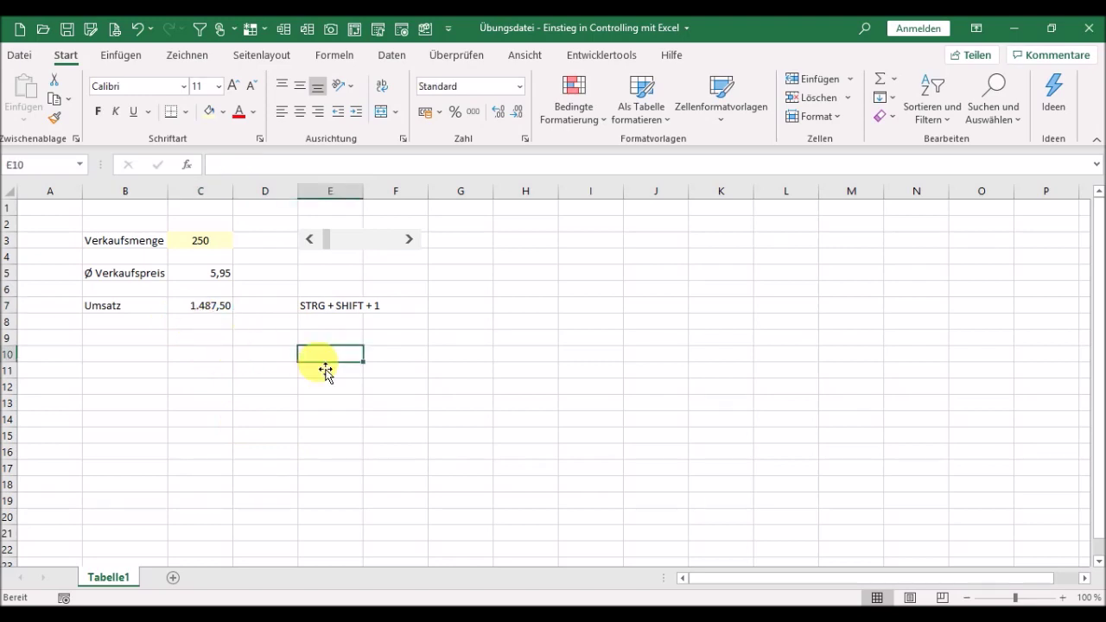
Drive Verkaufsmenge up to 4417 with the scroll bar, making Umsatz 26.281,15
{"action": "left_click", "coordinate": [377, 244]}
{"action": "left_click", "coordinate": [378, 244]}
{"action": "left_click", "coordinate": [378, 243]}
{"action": "left_click_drag", "start_coordinate": [338, 247], "coordinate": [368, 248]}
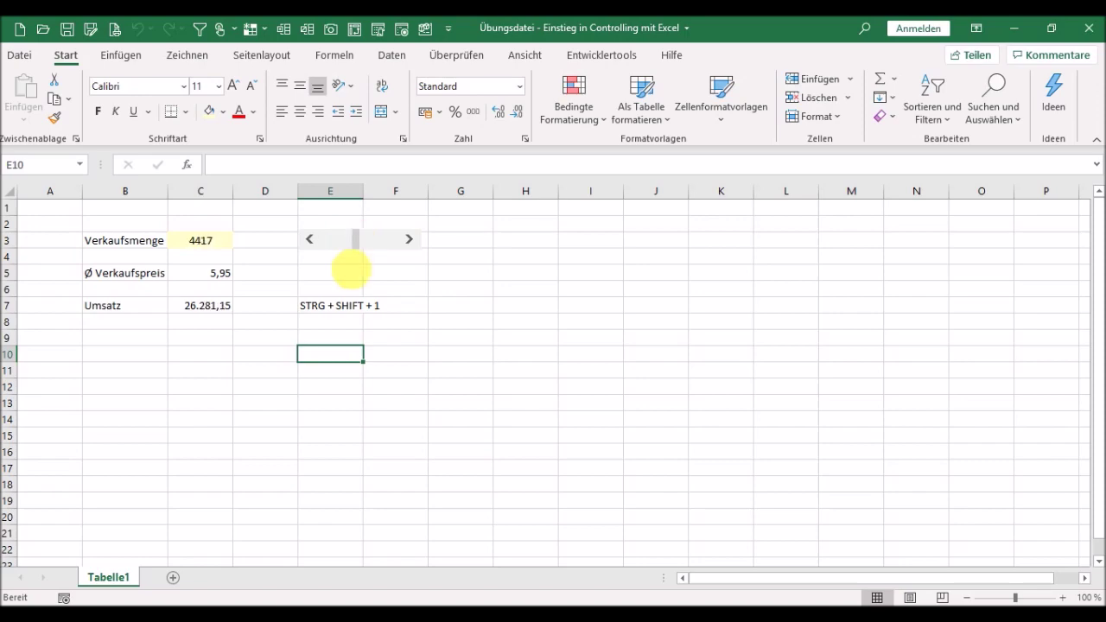